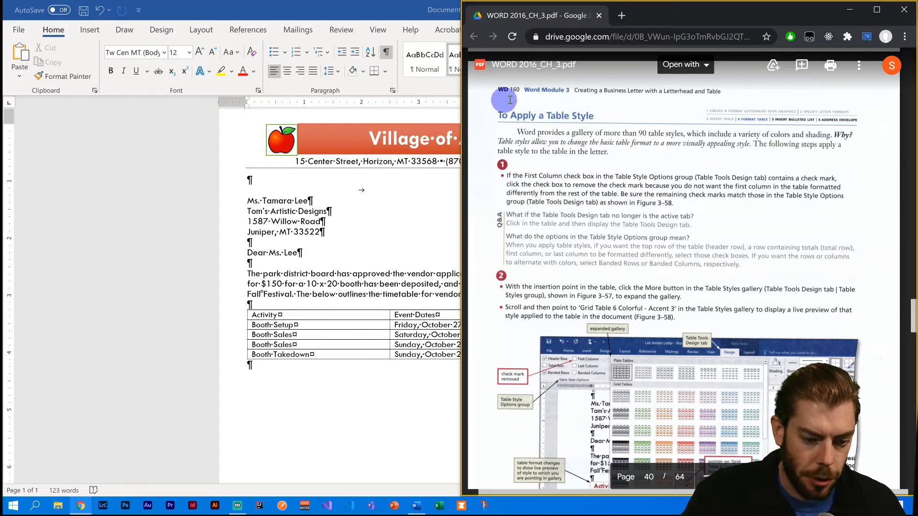
Review the letter's letterhead with its bottom border, the date line, the inside address, the salutation and the body paragraph
{"action": "left_click", "coordinate": [379, 252]}
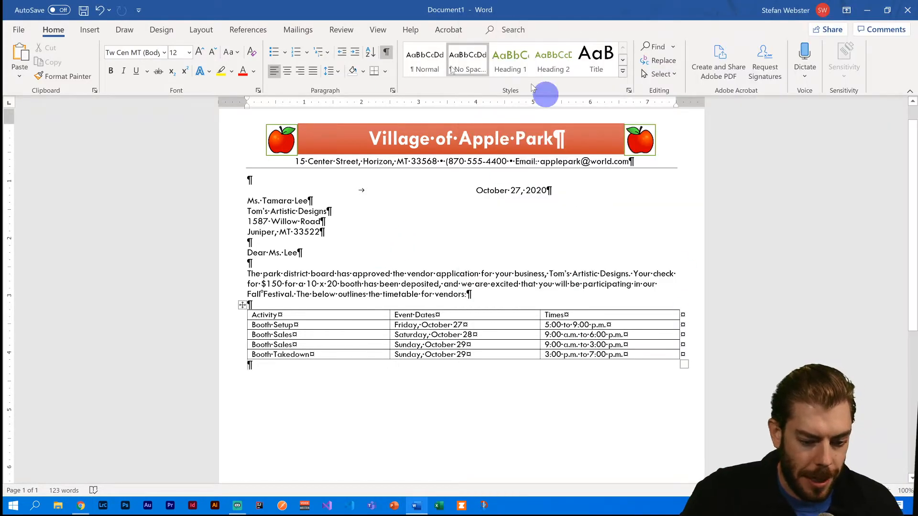
{"action": "left_click", "coordinate": [306, 161]}
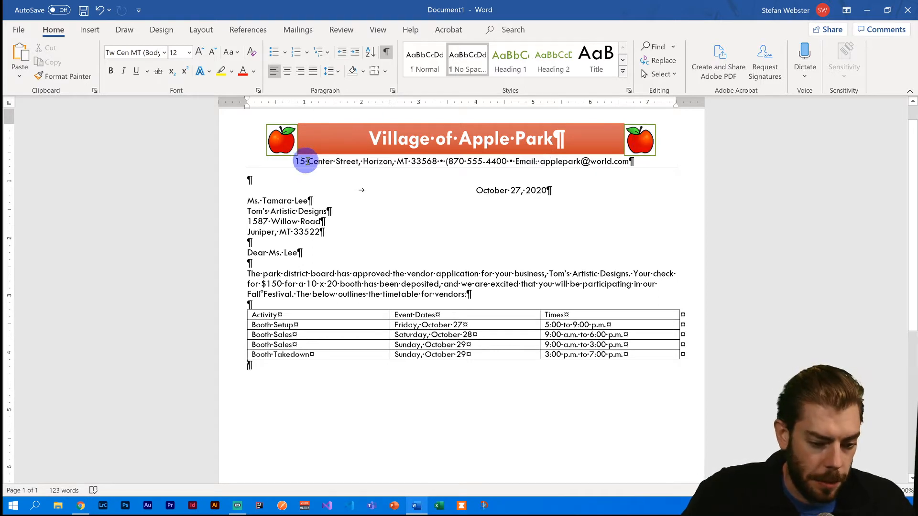
{"action": "left_click_drag", "start_coordinate": [294, 162], "coordinate": [666, 154]}
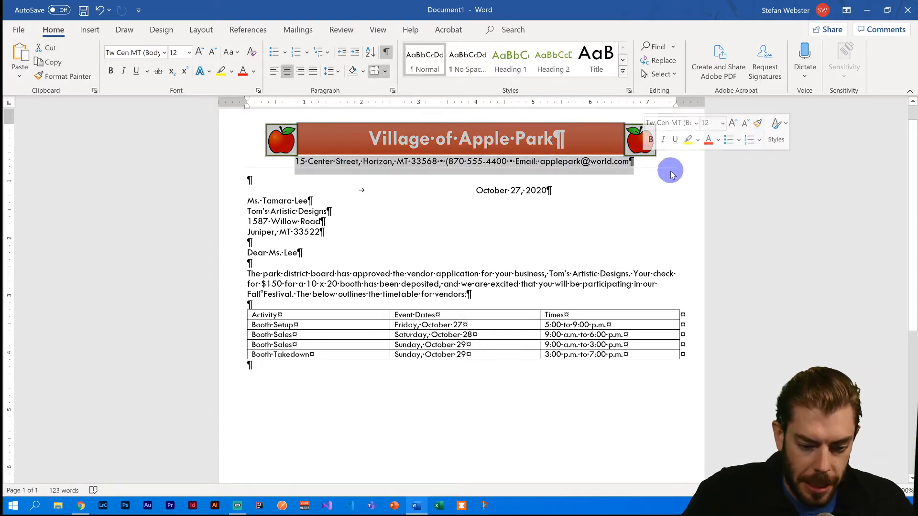
{"action": "left_click", "coordinate": [675, 167]}
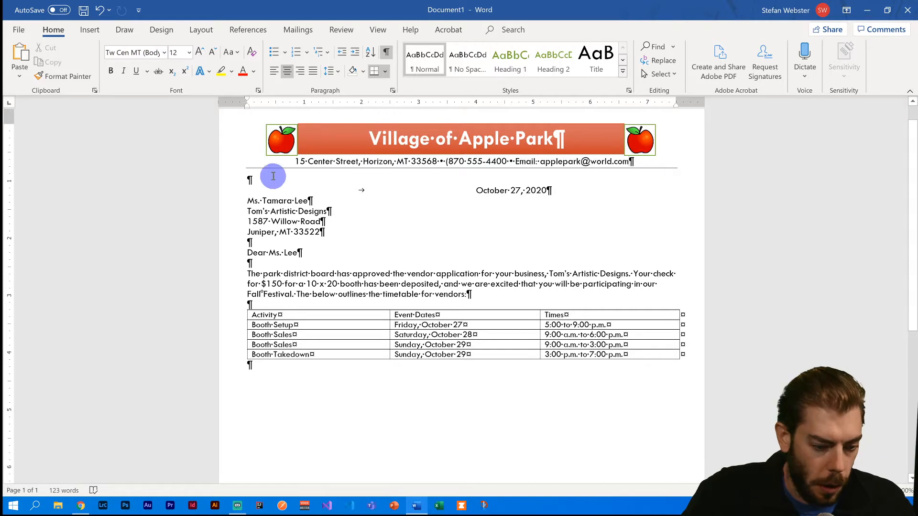
{"action": "left_click", "coordinate": [492, 190]}
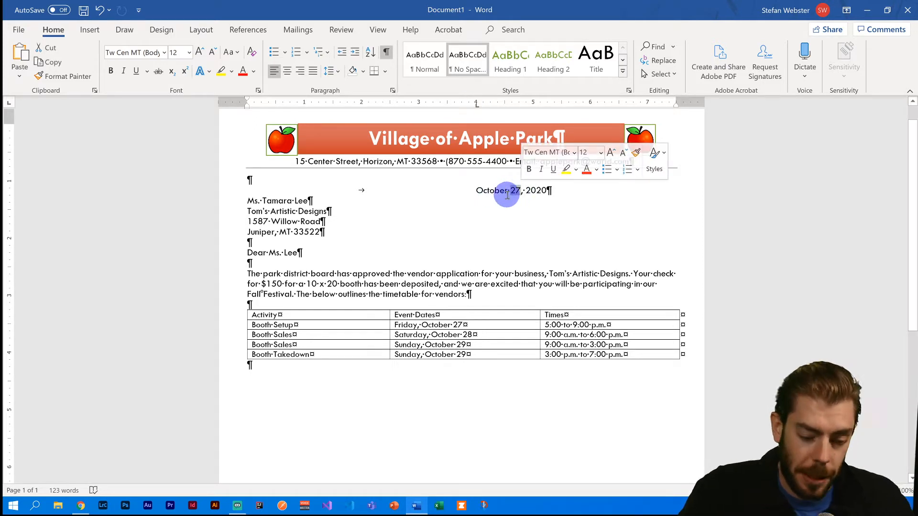
{"action": "left_click", "coordinate": [505, 191]}
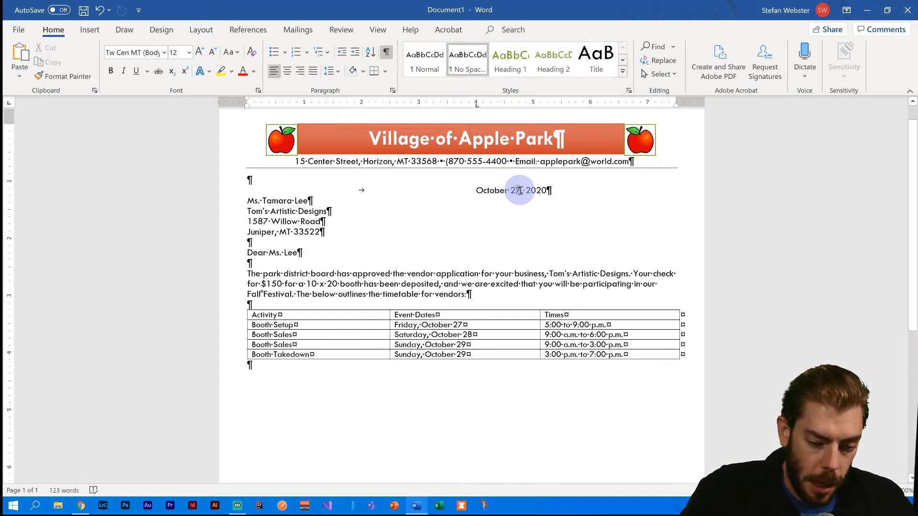
{"action": "double_click", "coordinate": [520, 191]}
{"action": "left_click_drag", "start_coordinate": [518, 189], "coordinate": [541, 194]}
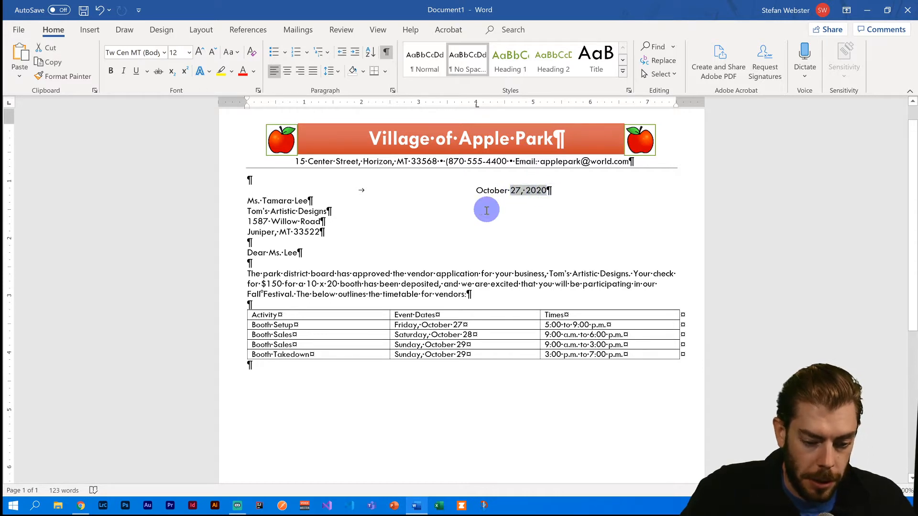
{"action": "left_click_drag", "start_coordinate": [247, 201], "coordinate": [293, 242]}
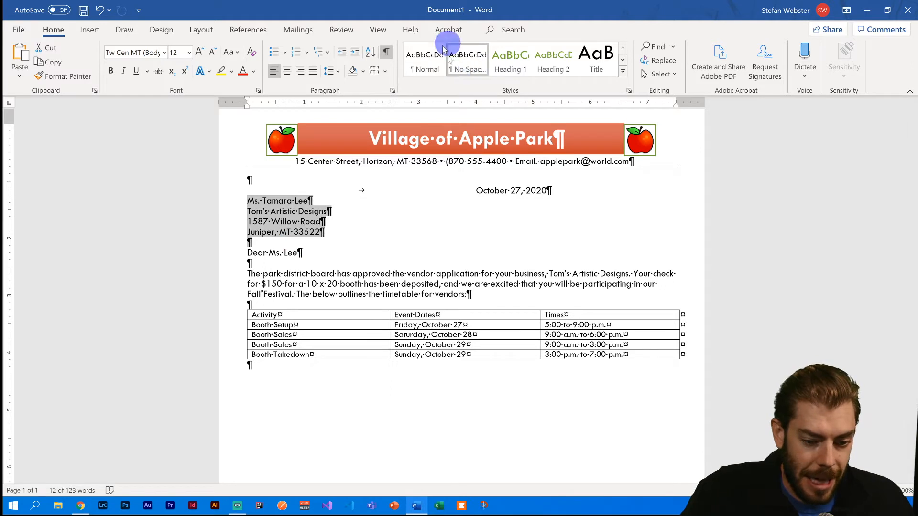
{"action": "left_click_drag", "start_coordinate": [269, 254], "coordinate": [292, 295]}
{"action": "left_click", "coordinate": [276, 294]}
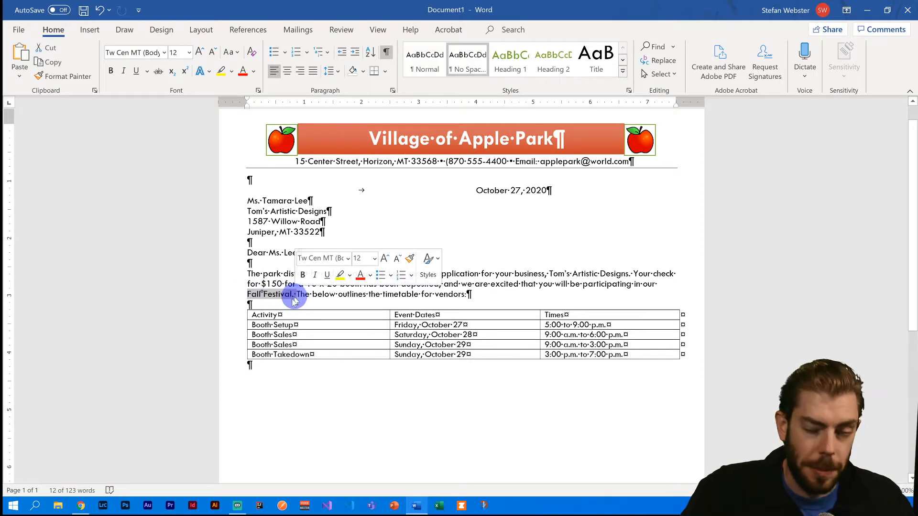
{"action": "left_click", "coordinate": [268, 295]}
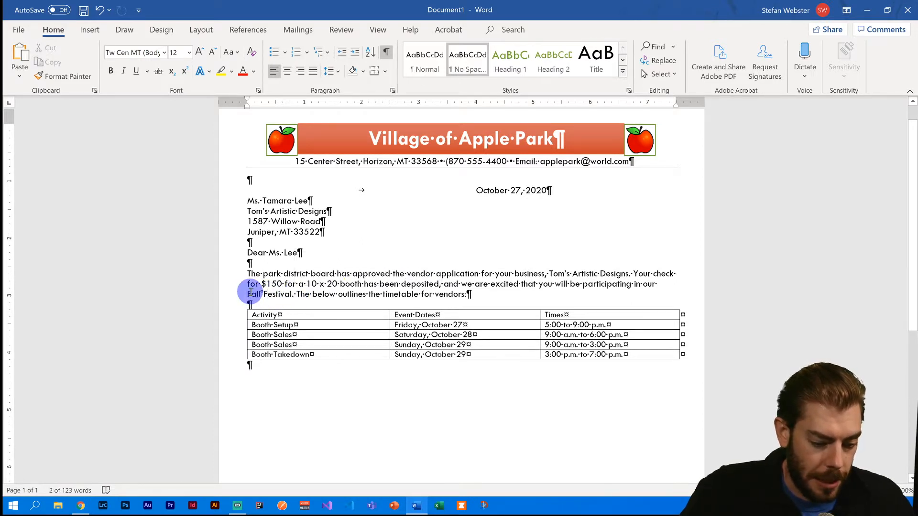
Examine the vendor timetable table and the grid of sizes for inserting a table, leaving the table as it is
{"action": "left_click_drag", "start_coordinate": [251, 292], "coordinate": [594, 353]}
{"action": "left_click", "coordinate": [255, 316]}
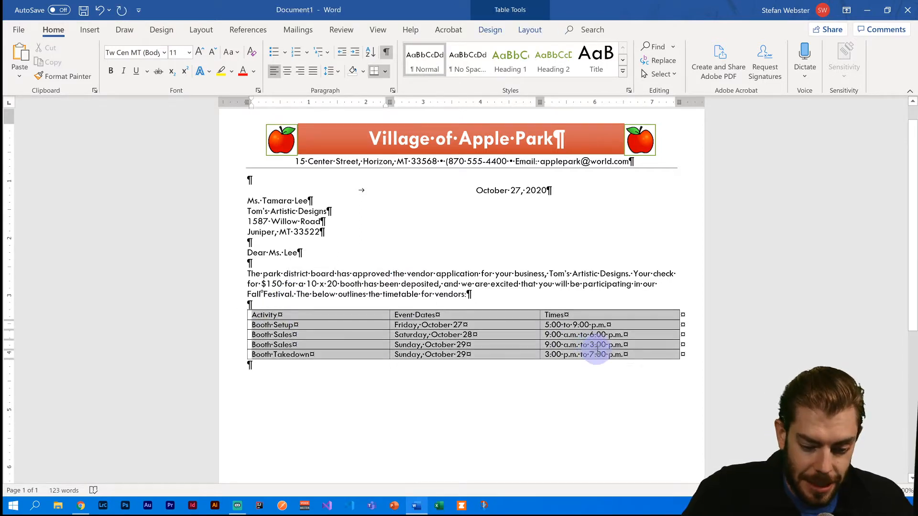
{"action": "left_click", "coordinate": [83, 30]}
{"action": "left_click", "coordinate": [88, 65]}
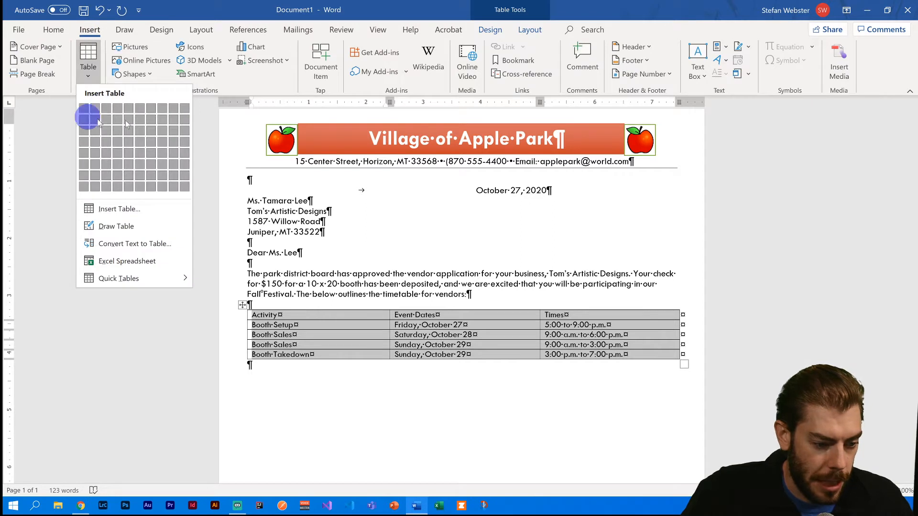
{"action": "left_click", "coordinate": [399, 347]}
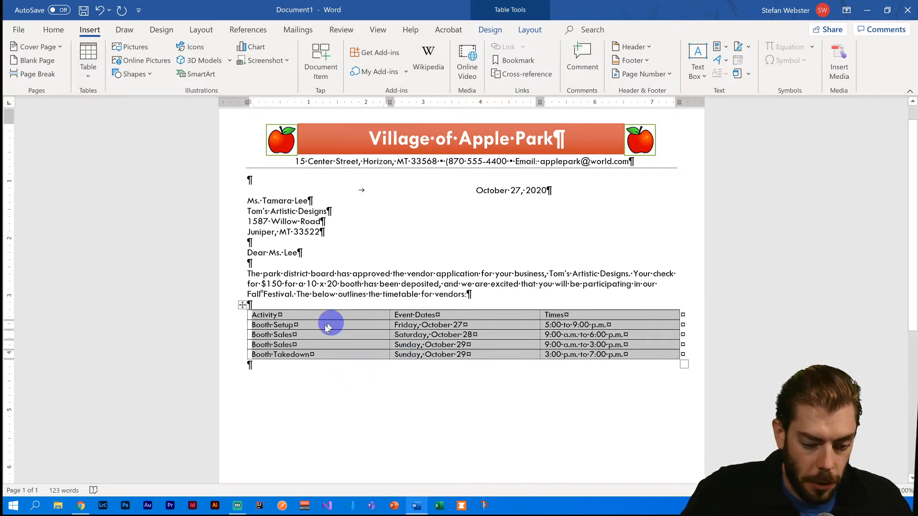
{"action": "left_click", "coordinate": [317, 318]}
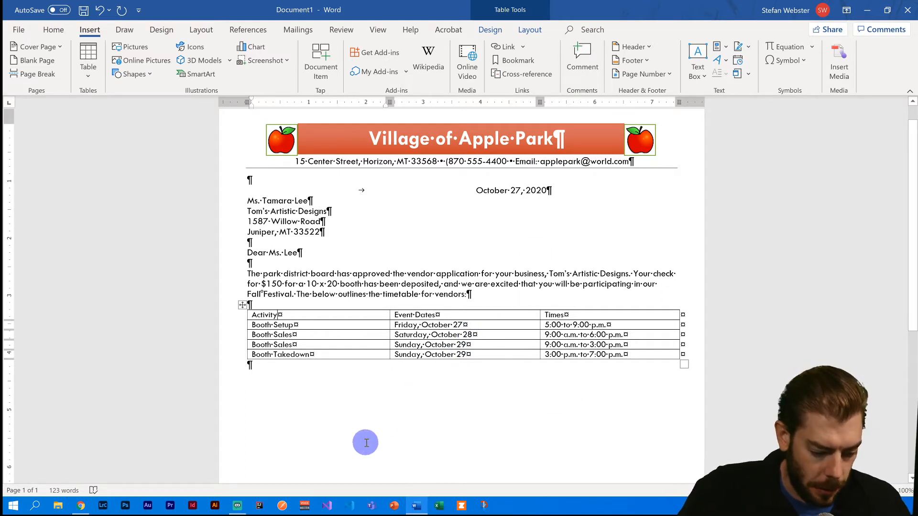
Arrange the letter beside WORD 2016_CH_3.pdf and consult the instructions for applying a table style
{"action": "mouse_move", "coordinate": [87, 511]}
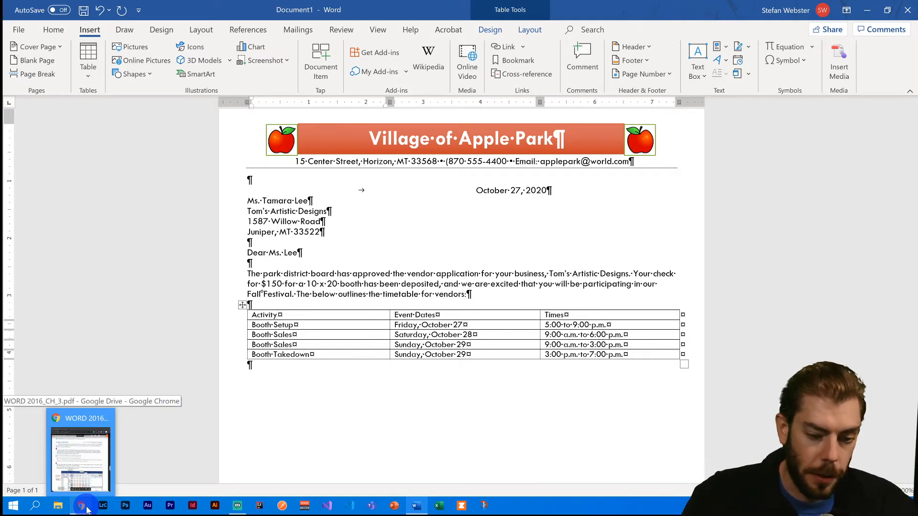
{"action": "key", "text": "super+Left"}
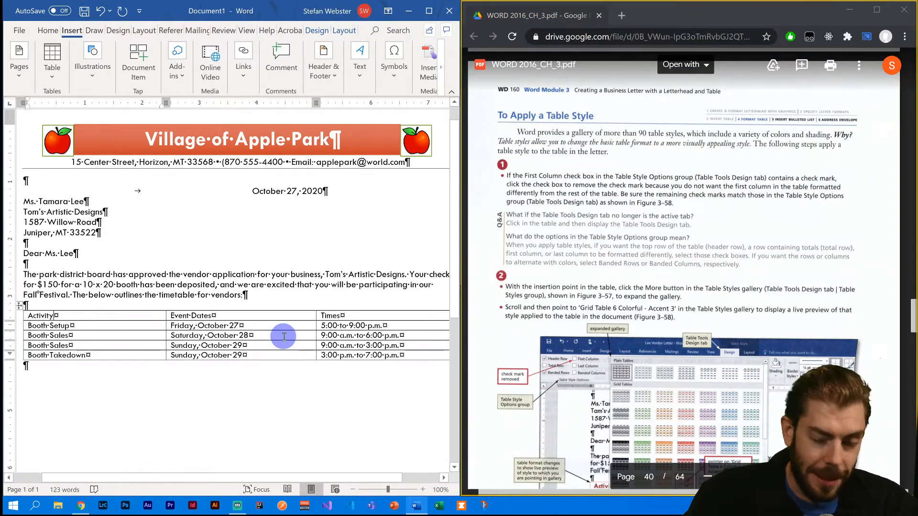
{"action": "scroll", "coordinate": [560, 256], "scroll_direction": "down", "scroll_amount": 1}
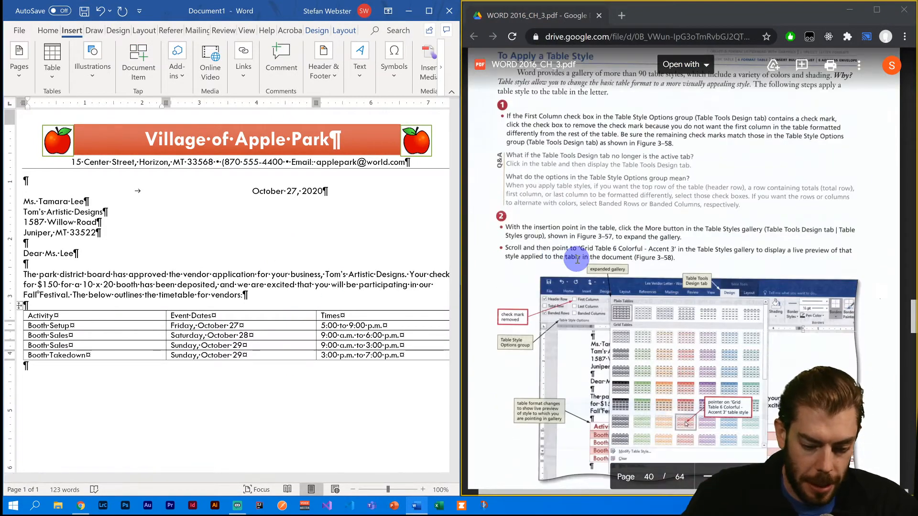
{"action": "scroll", "coordinate": [570, 260], "scroll_direction": "up", "scroll_amount": 1}
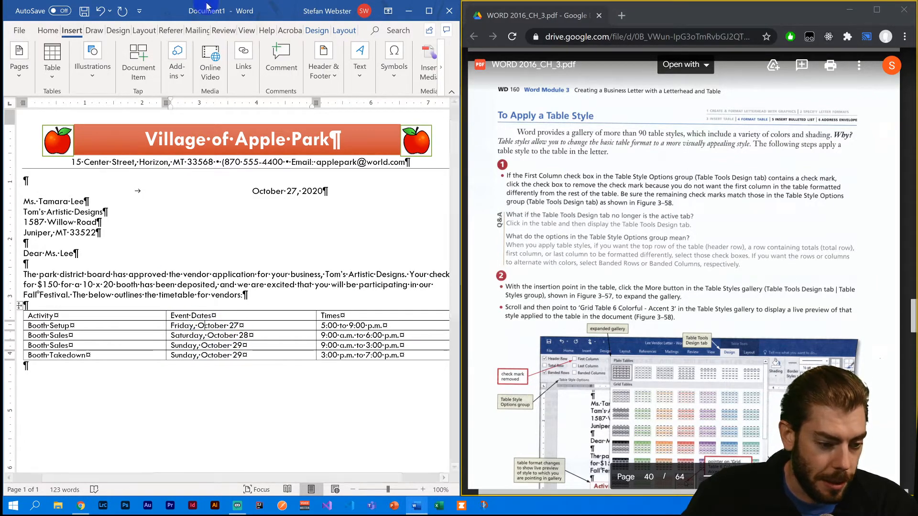
Apply the Grid Table 6 Colorful - Accent 3 style to the vendor timetable table
{"action": "left_click", "coordinate": [318, 30]}
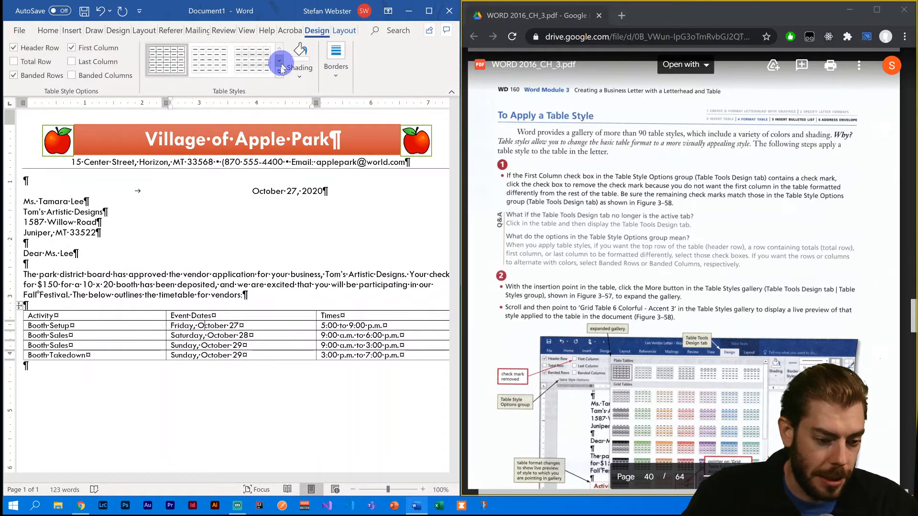
{"action": "left_click", "coordinate": [279, 72]}
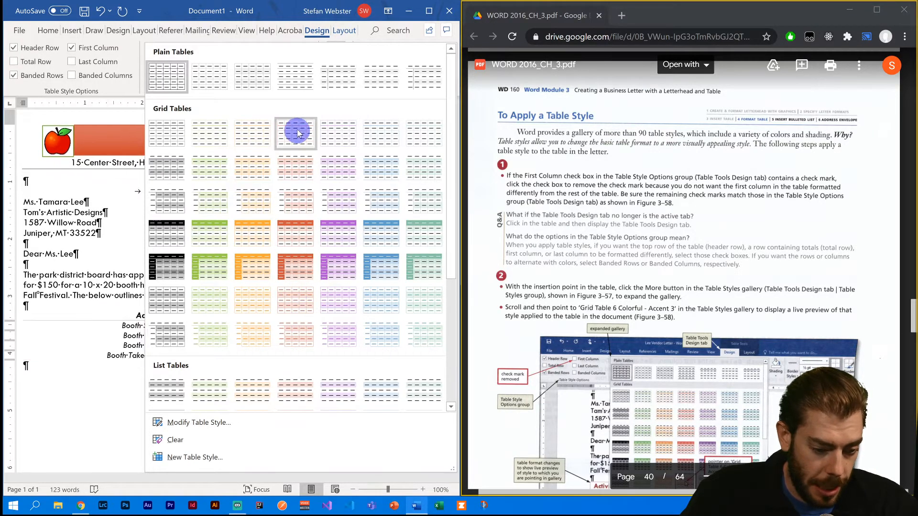
{"action": "left_click", "coordinate": [300, 299]}
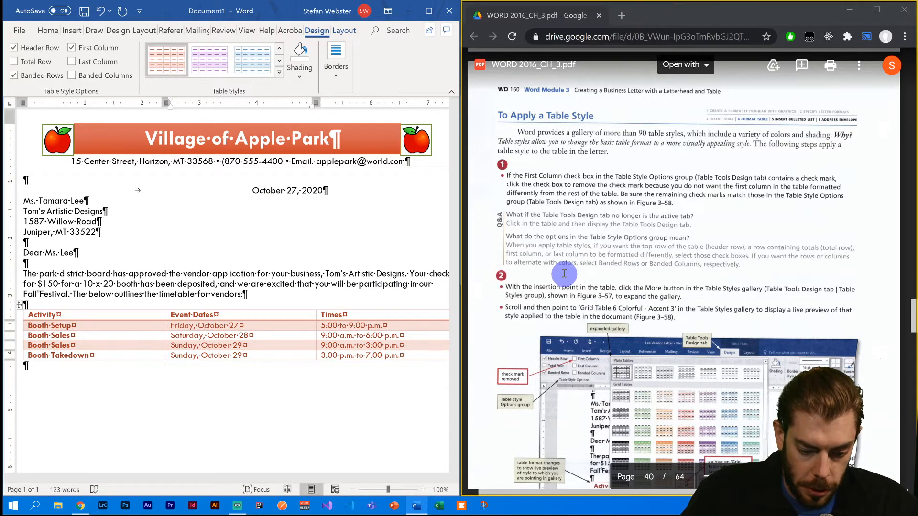
Consult the column-resizing instructions in the PDF and AutoFit the timetable table's columns to their contents
{"action": "scroll", "coordinate": [562, 272], "scroll_direction": "down", "scroll_amount": 8}
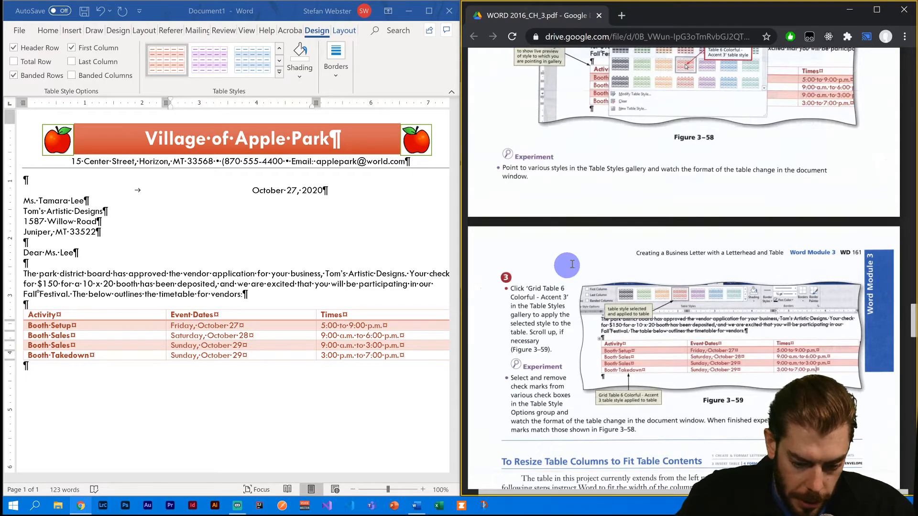
{"action": "scroll", "coordinate": [558, 264], "scroll_direction": "down", "scroll_amount": 4}
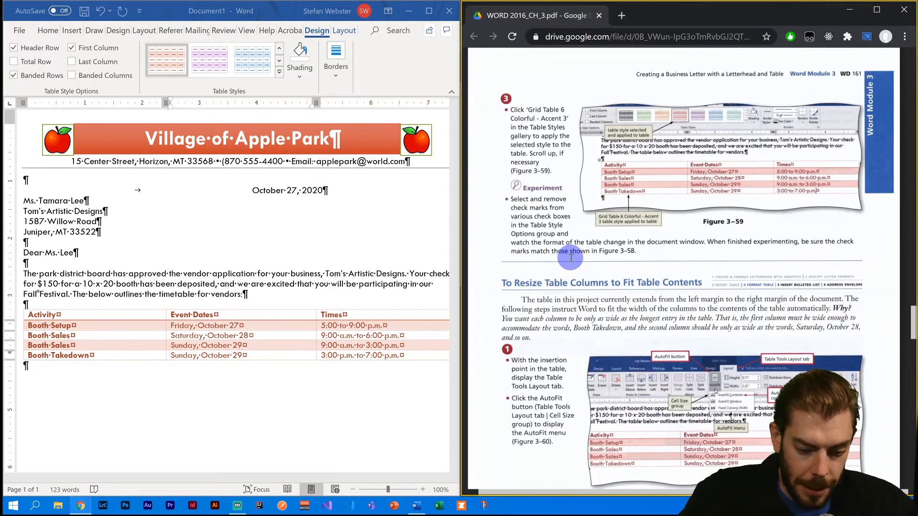
{"action": "scroll", "coordinate": [570, 259], "scroll_direction": "down", "scroll_amount": 4}
{"action": "scroll", "coordinate": [543, 276], "scroll_direction": "down", "scroll_amount": 2}
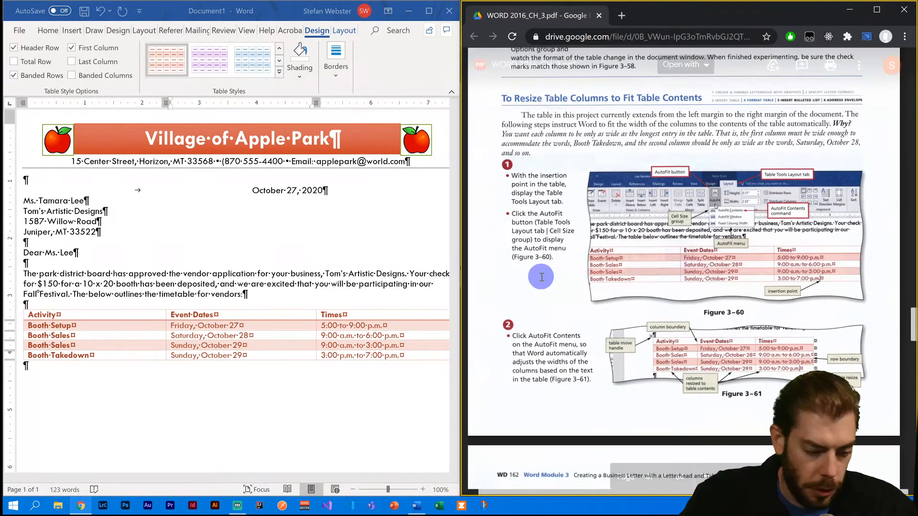
{"action": "left_click", "coordinate": [245, 336]}
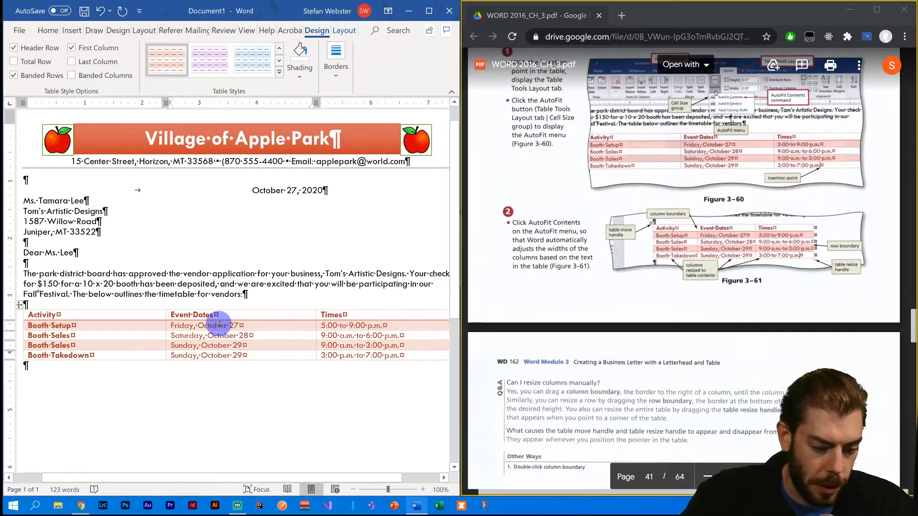
{"action": "left_click", "coordinate": [345, 31]}
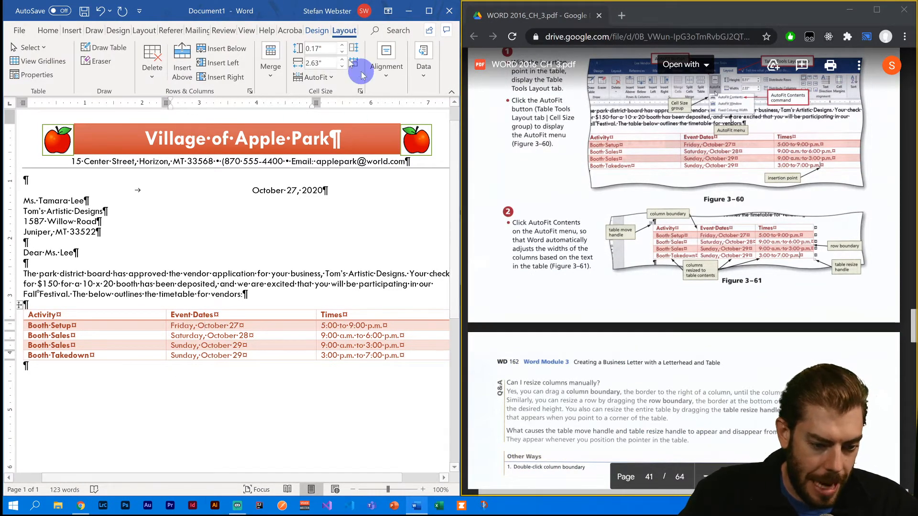
{"action": "left_click", "coordinate": [310, 78]}
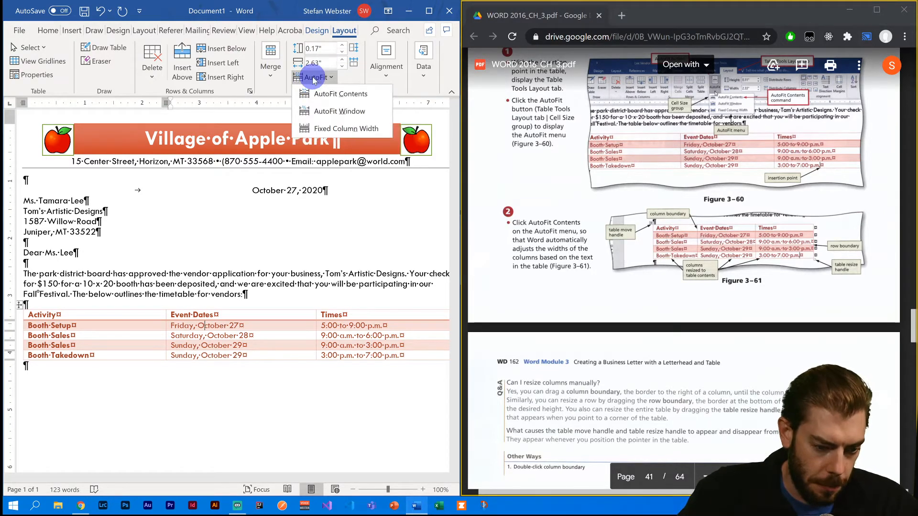
{"action": "left_click", "coordinate": [325, 99]}
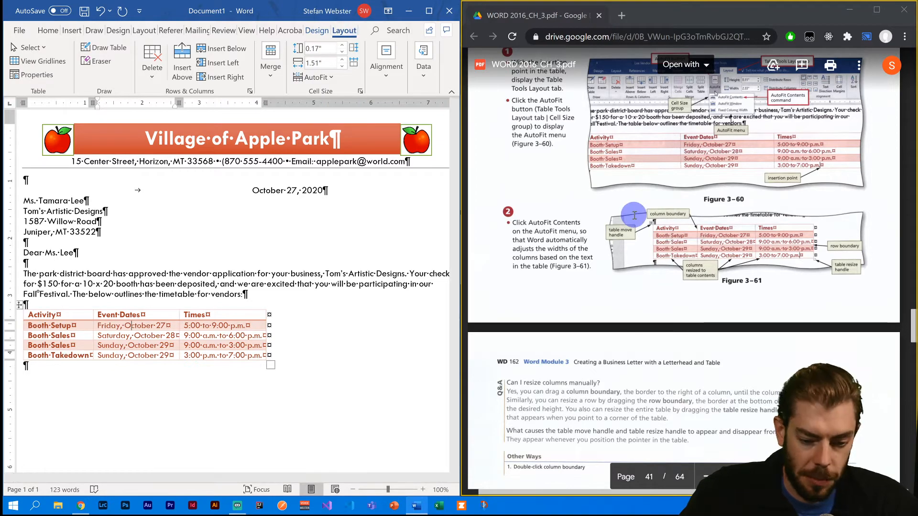
Follow the PDF's alignment instructions and set the cells of the table's Times column to Align Top Center
{"action": "scroll", "coordinate": [588, 210], "scroll_direction": "down", "scroll_amount": 6}
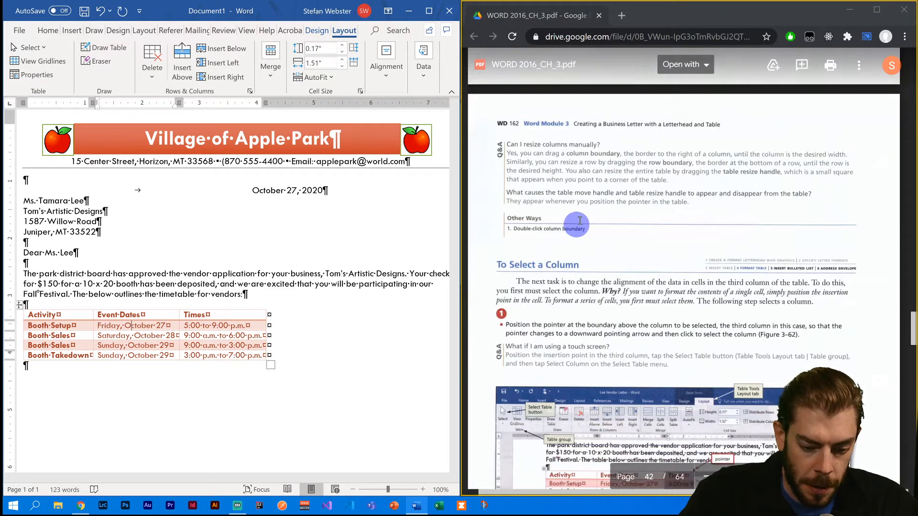
{"action": "scroll", "coordinate": [584, 212], "scroll_direction": "down", "scroll_amount": 1}
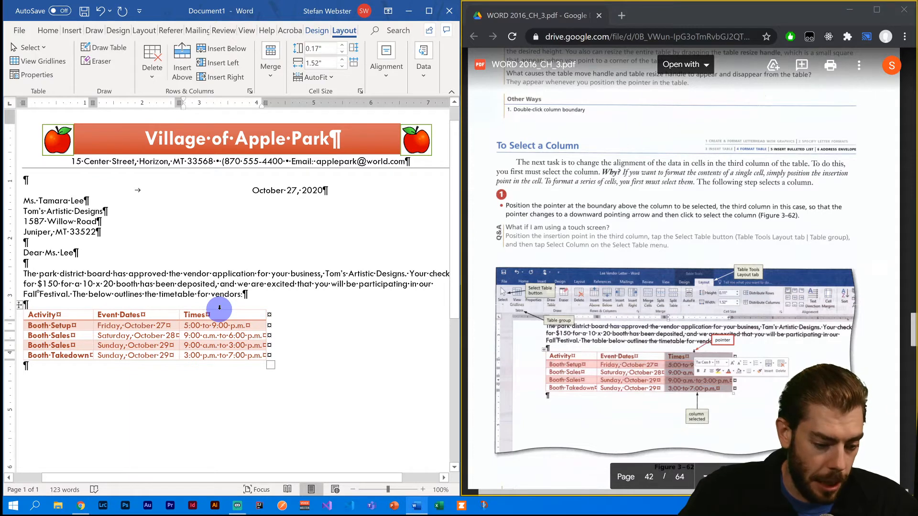
{"action": "left_click", "coordinate": [220, 308]}
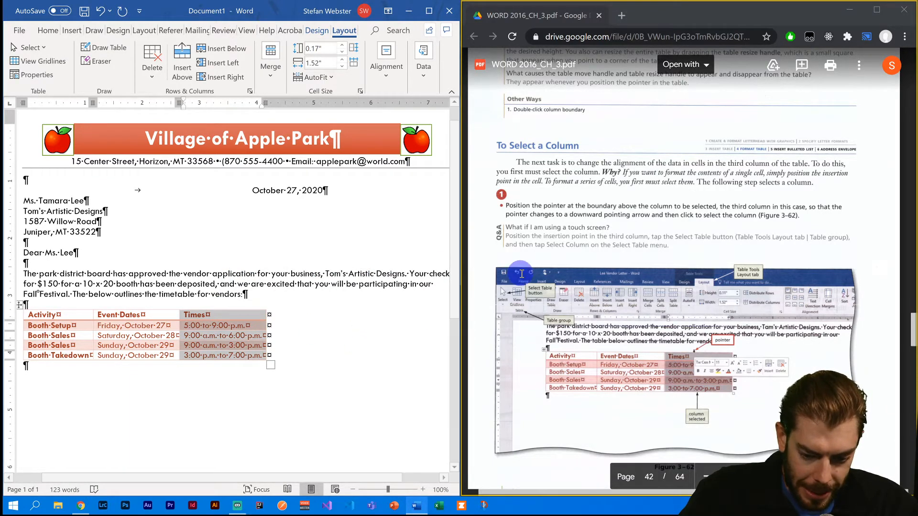
{"action": "scroll", "coordinate": [552, 273], "scroll_direction": "down", "scroll_amount": 10}
{"action": "scroll", "coordinate": [553, 258], "scroll_direction": "down", "scroll_amount": 5}
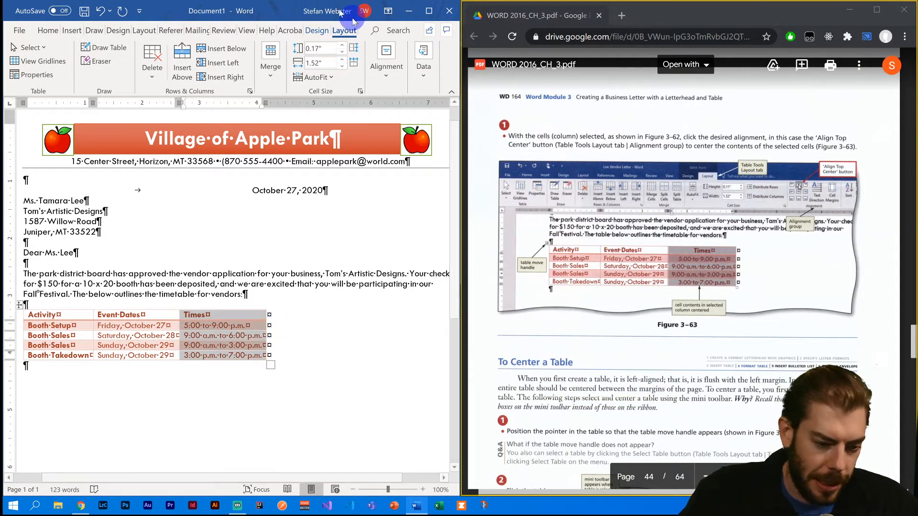
{"action": "left_click", "coordinate": [388, 59]}
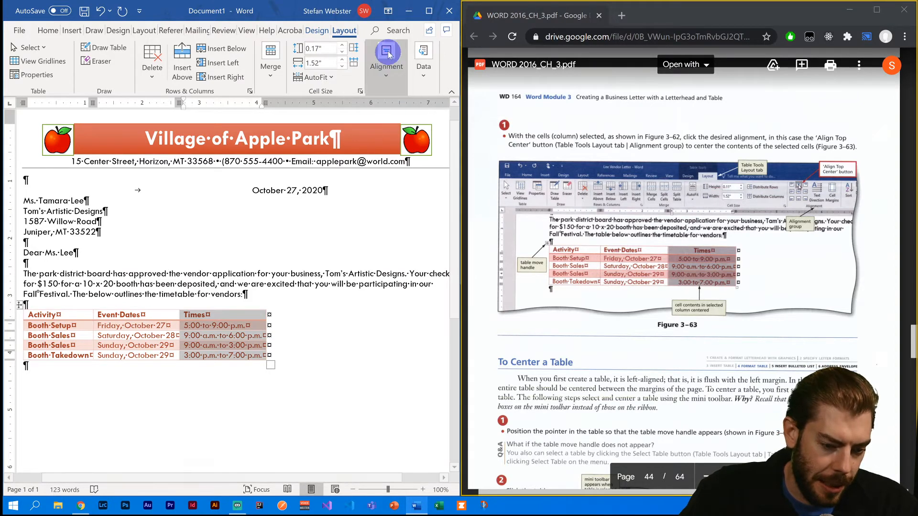
{"action": "left_click", "coordinate": [347, 31]}
{"action": "left_click", "coordinate": [387, 65]}
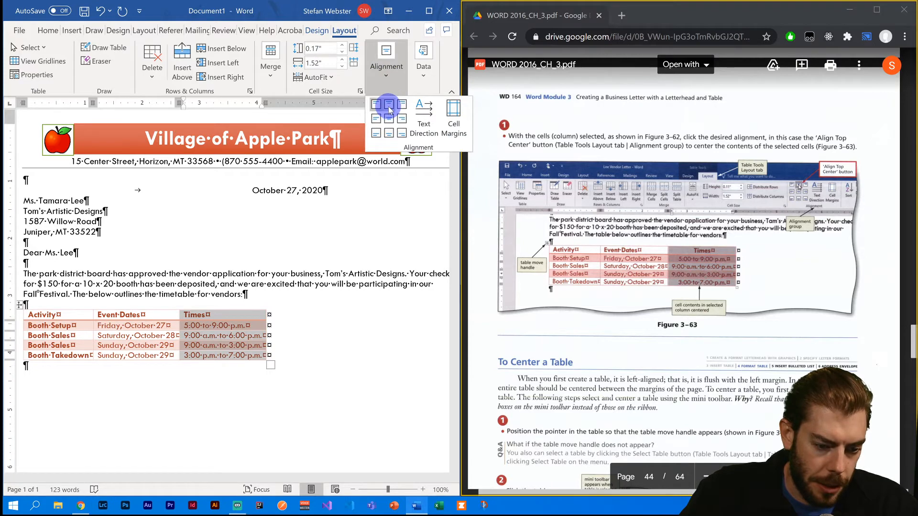
{"action": "left_click", "coordinate": [388, 104]}
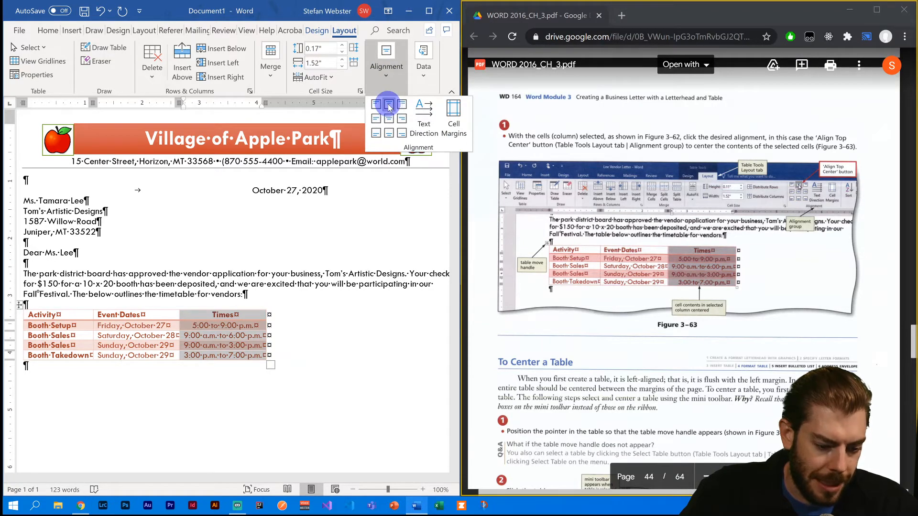
Follow the PDF's To Center a Table instructions and center the whole timetable table between the page margins
{"action": "left_click", "coordinate": [238, 397]}
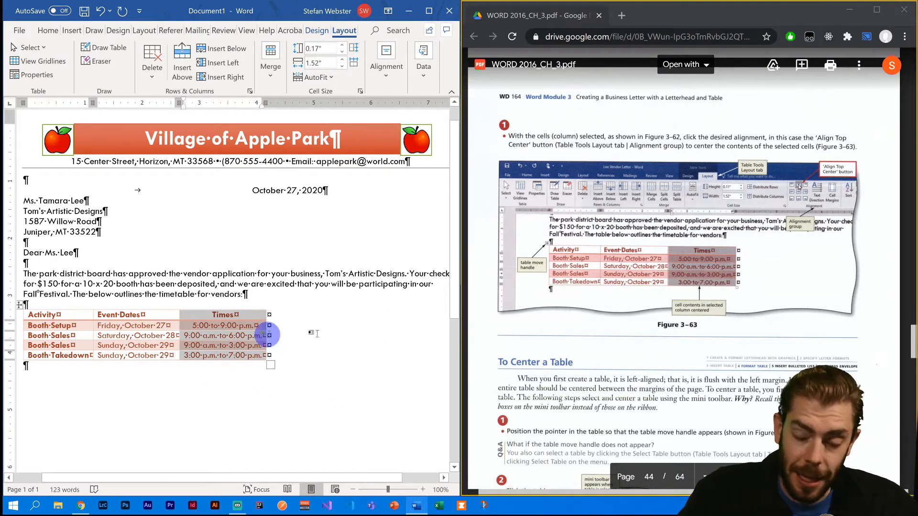
{"action": "scroll", "coordinate": [574, 267], "scroll_direction": "down", "scroll_amount": 5}
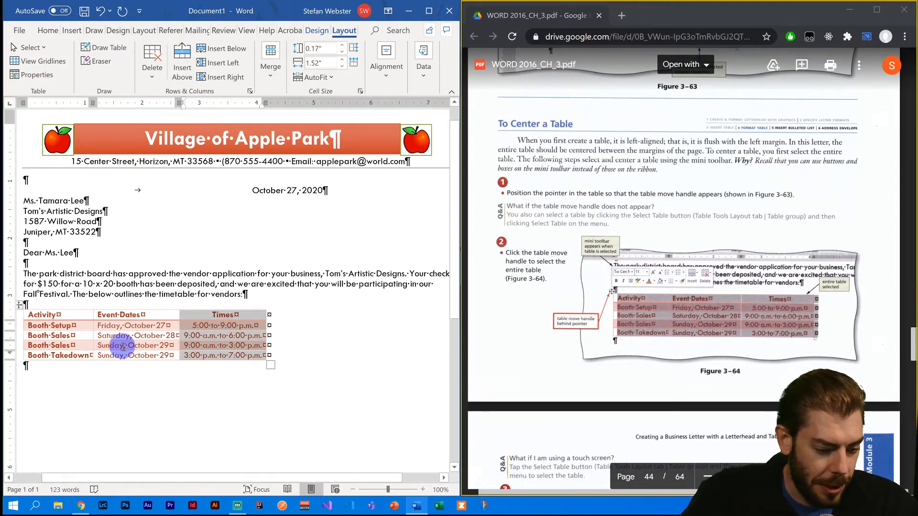
{"action": "left_click", "coordinate": [18, 306]}
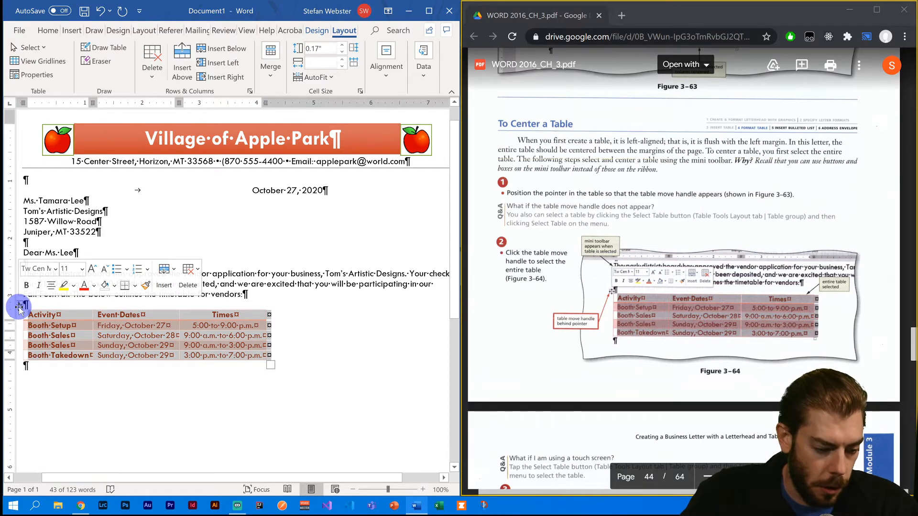
{"action": "left_click", "coordinate": [52, 286]}
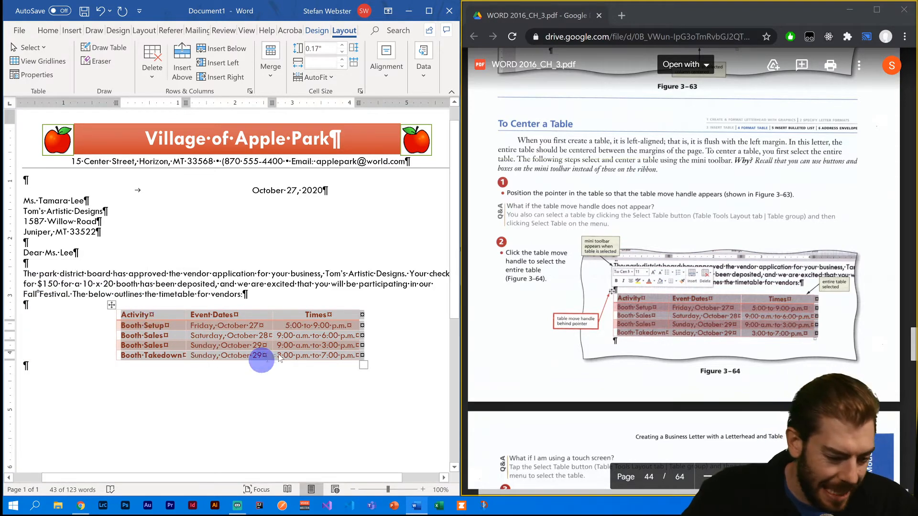
{"action": "left_click", "coordinate": [379, 350]}
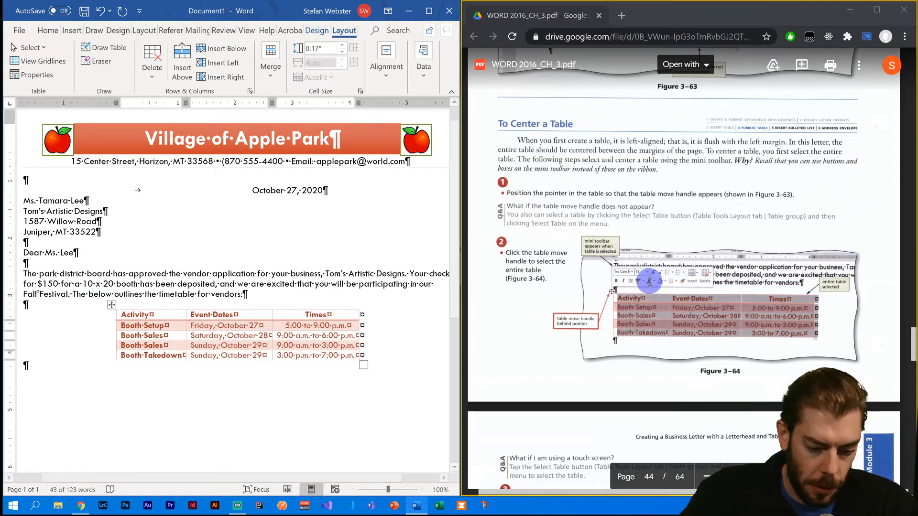
Following the PDF, insert a row above the timetable's column headings and merge its cells into one
{"action": "scroll", "coordinate": [581, 219], "scroll_direction": "down", "scroll_amount": 8}
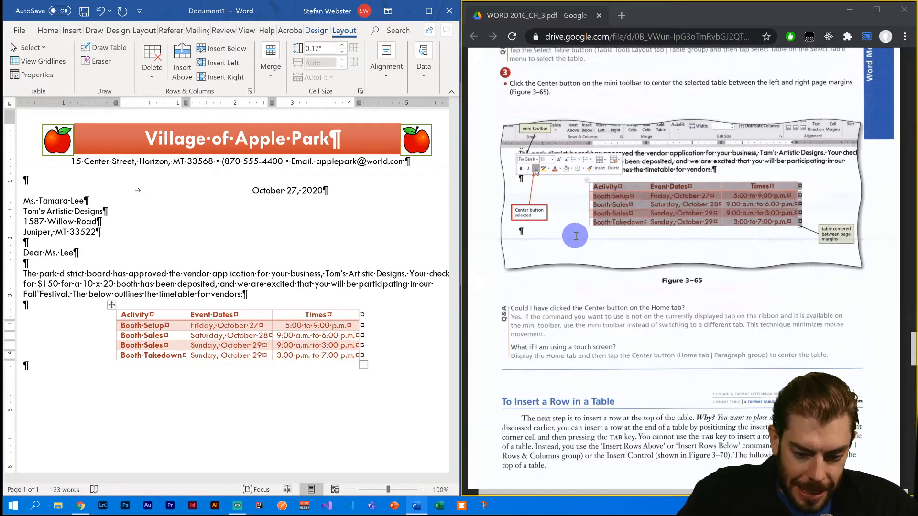
{"action": "scroll", "coordinate": [578, 236], "scroll_direction": "down", "scroll_amount": 5}
{"action": "scroll", "coordinate": [583, 246], "scroll_direction": "down", "scroll_amount": 2}
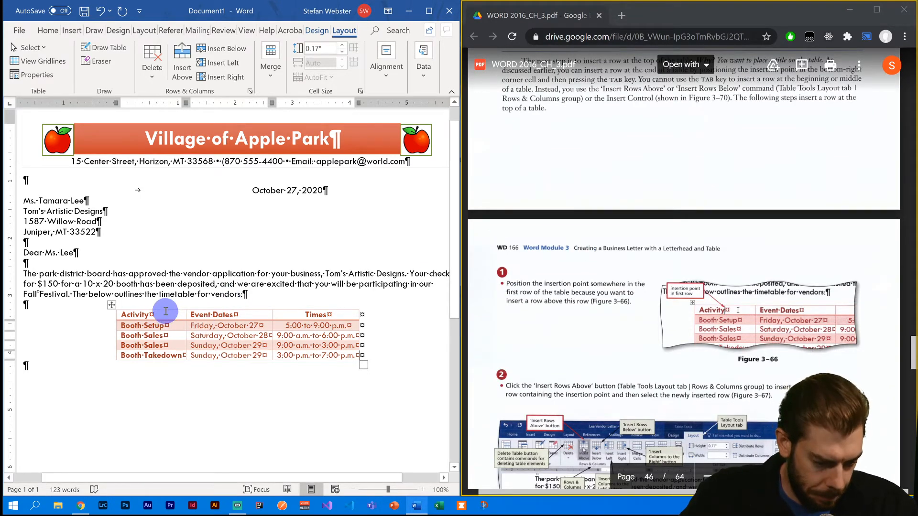
{"action": "left_click", "coordinate": [206, 313]}
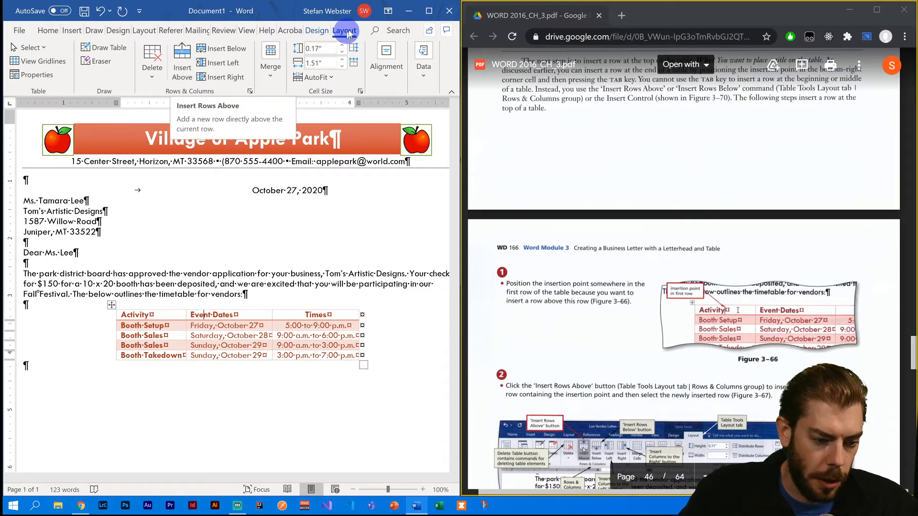
{"action": "left_click", "coordinate": [189, 65]}
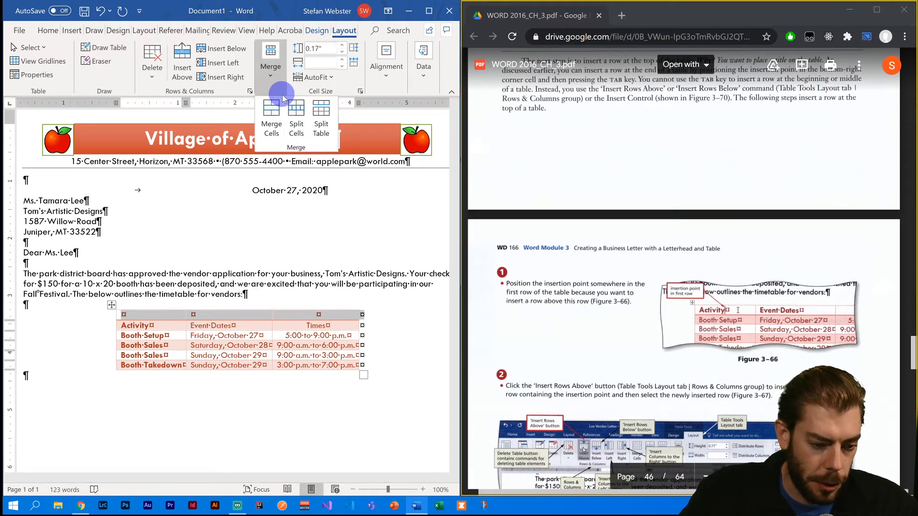
{"action": "left_click", "coordinate": [273, 124]}
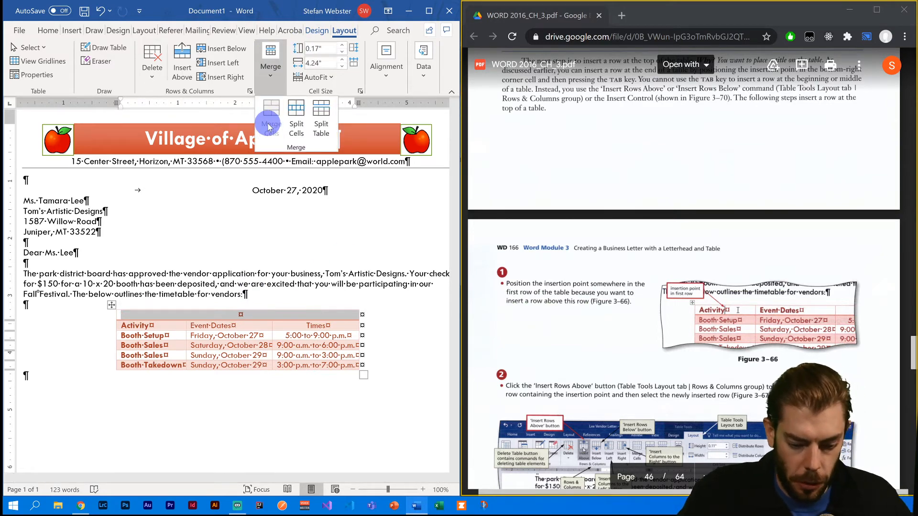
Find the table title instructions in the PDF and enter "Vendor Timetable" in the merged first row
{"action": "scroll", "coordinate": [247, 251], "scroll_direction": "down", "scroll_amount": 1}
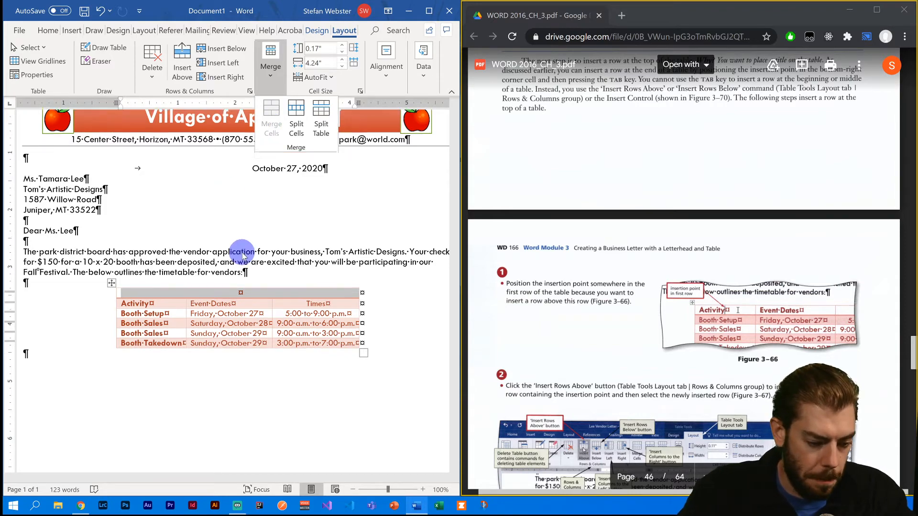
{"action": "scroll", "coordinate": [664, 328], "scroll_direction": "down", "scroll_amount": 5}
{"action": "scroll", "coordinate": [664, 328], "scroll_direction": "down", "scroll_amount": 10}
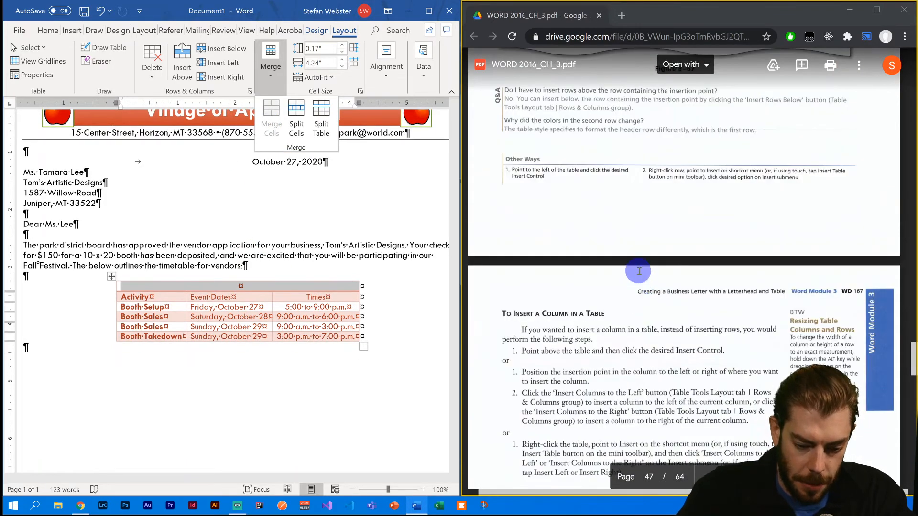
{"action": "scroll", "coordinate": [645, 271], "scroll_direction": "down", "scroll_amount": 5}
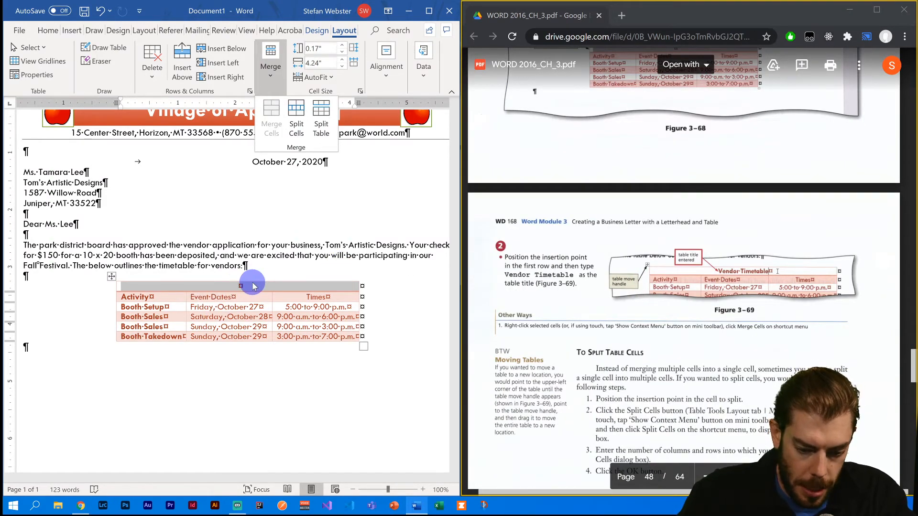
{"action": "left_click", "coordinate": [253, 286]}
{"action": "left_click", "coordinate": [254, 284]}
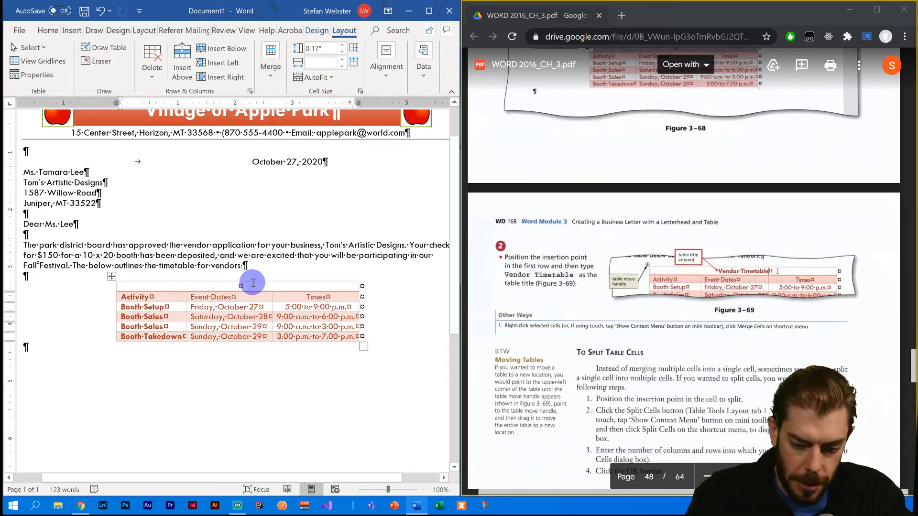
{"action": "type", "text": "Vendor Time"}
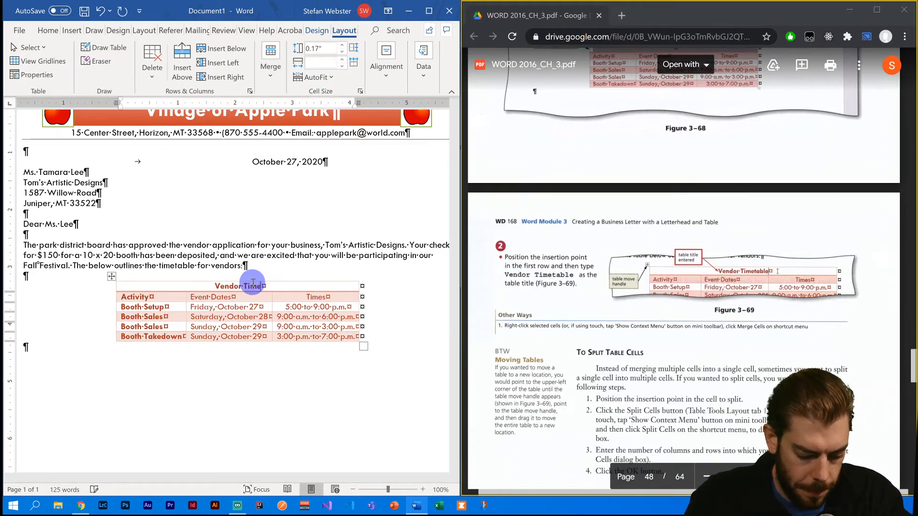
{"action": "type", "text": "table"}
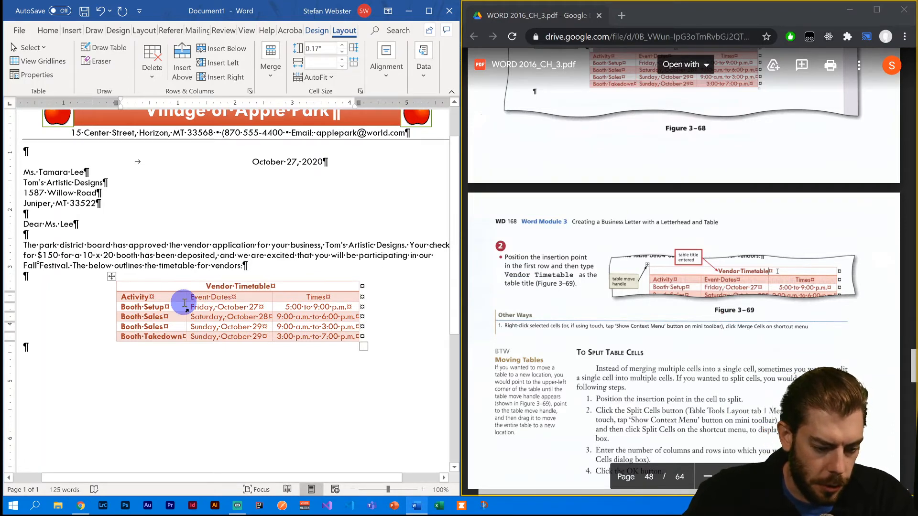
Consult the PDF's row font instructions and bold the Activity, Event Dates and Times column headings
{"action": "scroll", "coordinate": [579, 268], "scroll_direction": "down", "scroll_amount": 3}
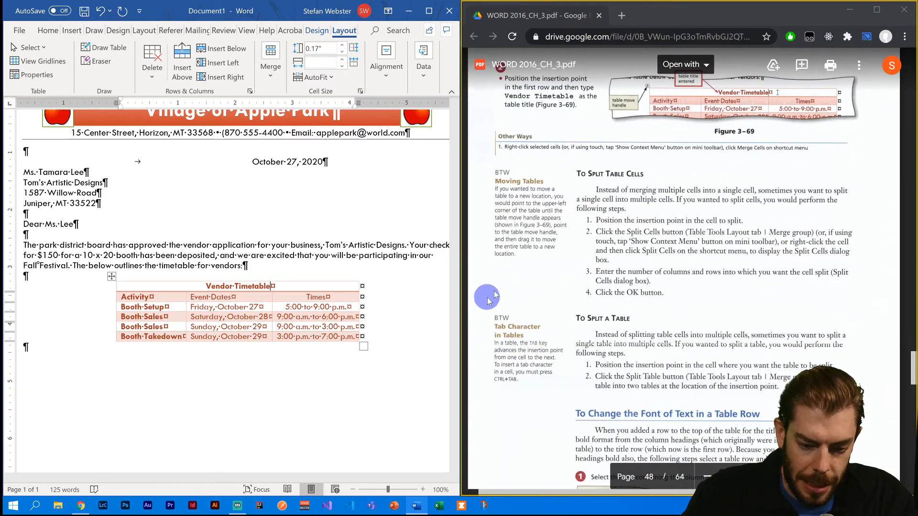
{"action": "scroll", "coordinate": [538, 258], "scroll_direction": "down", "scroll_amount": 4}
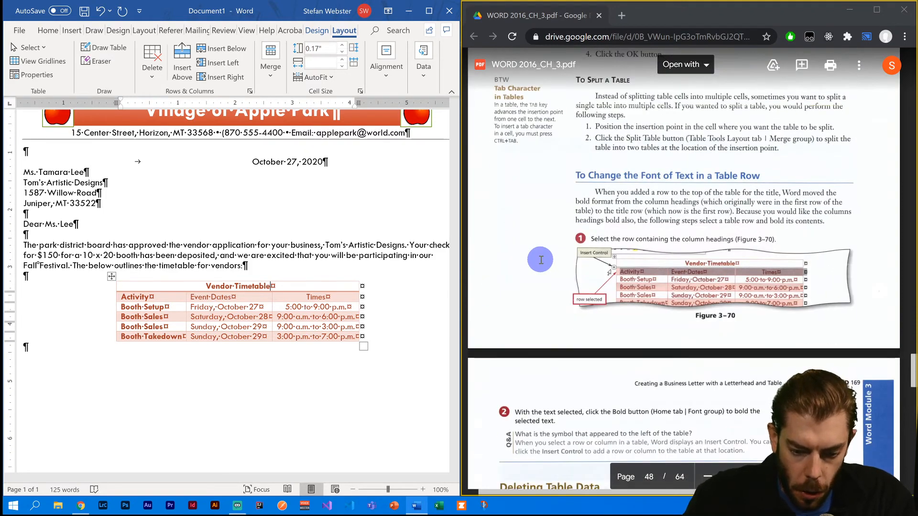
{"action": "scroll", "coordinate": [541, 259], "scroll_direction": "down", "scroll_amount": 3}
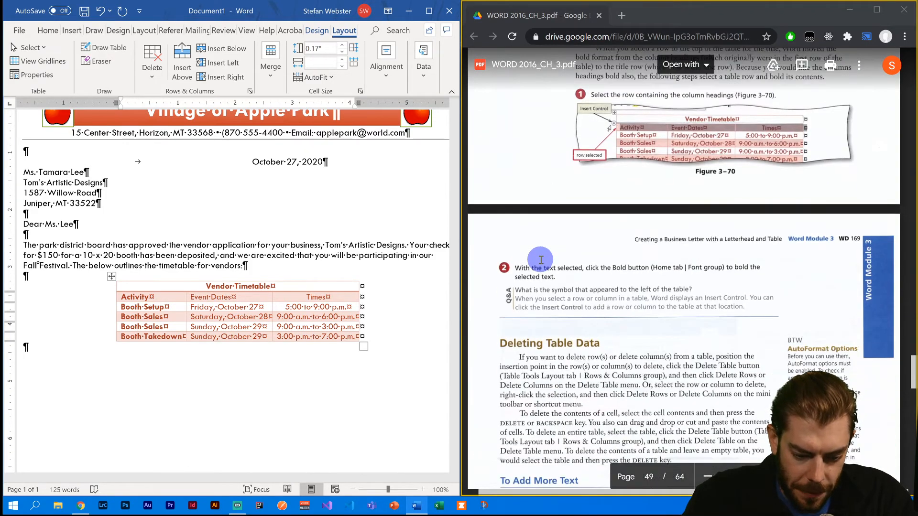
{"action": "scroll", "coordinate": [541, 260], "scroll_direction": "up", "scroll_amount": 5}
{"action": "scroll", "coordinate": [540, 260], "scroll_direction": "down", "scroll_amount": 5}
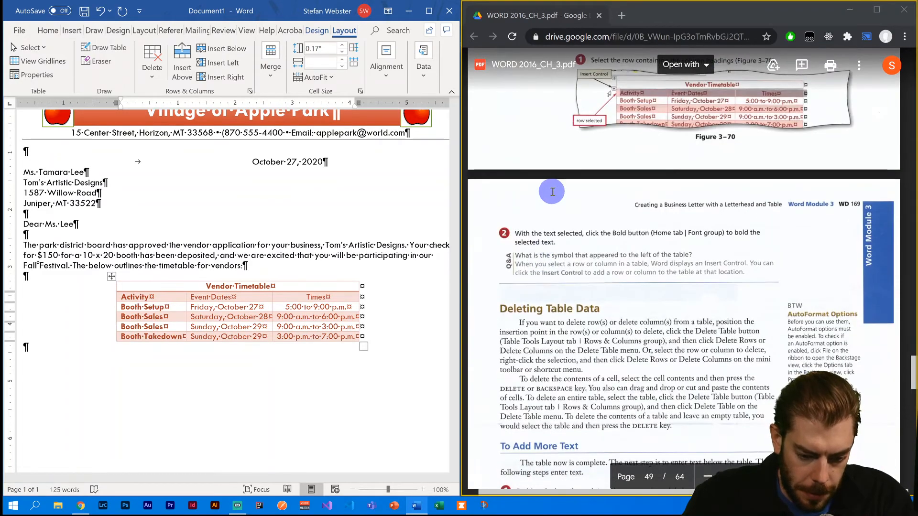
{"action": "scroll", "coordinate": [553, 191], "scroll_direction": "down", "scroll_amount": 1}
{"action": "scroll", "coordinate": [552, 191], "scroll_direction": "down", "scroll_amount": 2}
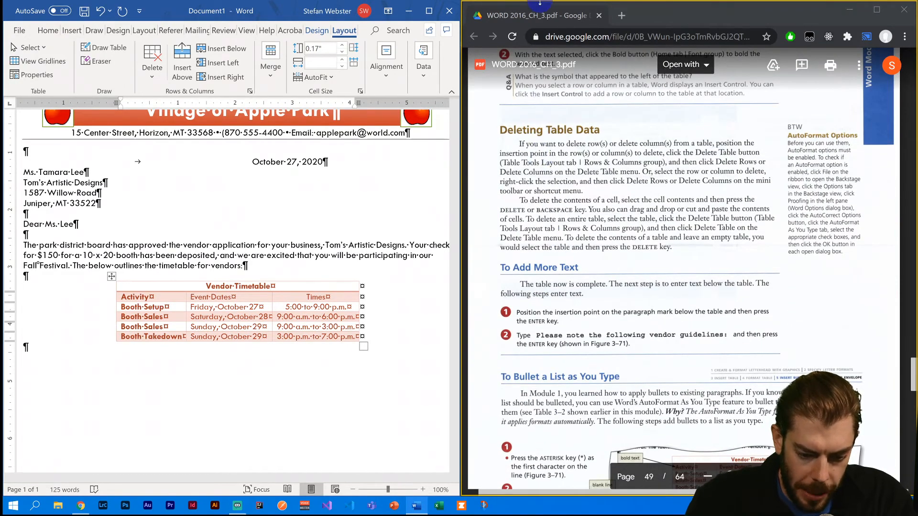
{"action": "scroll", "coordinate": [568, 142], "scroll_direction": "down", "scroll_amount": 4}
{"action": "scroll", "coordinate": [616, 171], "scroll_direction": "up", "scroll_amount": 2}
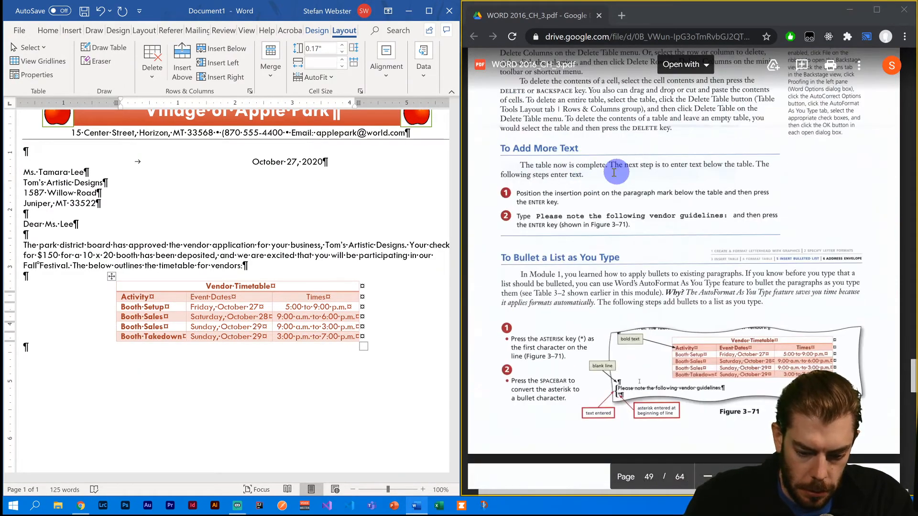
{"action": "left_click_drag", "start_coordinate": [135, 296], "coordinate": [321, 296]}
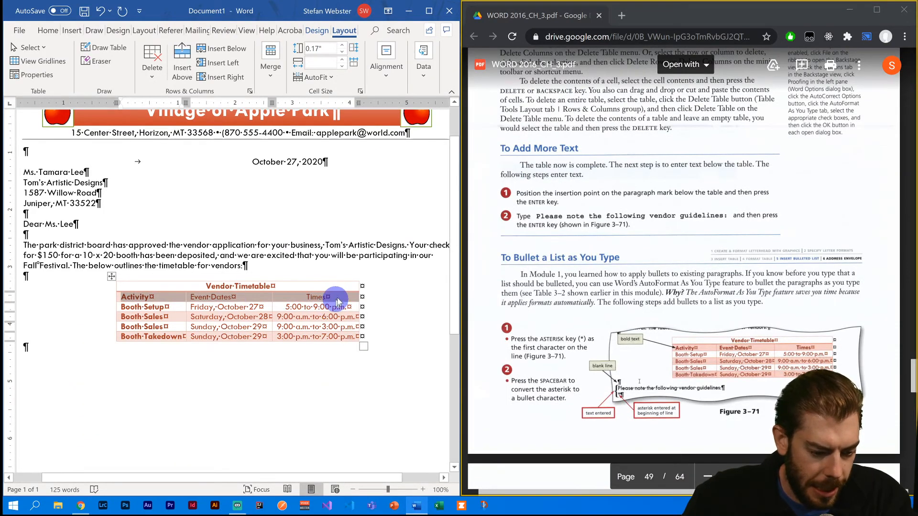
{"action": "key", "text": "ctrl+b"}
{"action": "key", "text": "ctrl+b"}
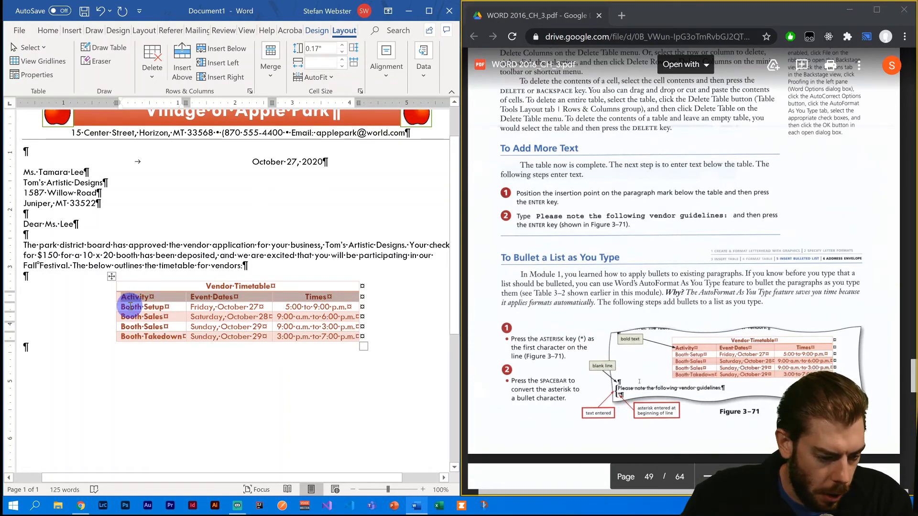
Remove bold from the Activity column entries, from Booth Setup through Booth Takedown
{"action": "left_click_drag", "start_coordinate": [125, 307], "coordinate": [170, 337]}
{"action": "key", "text": "ctrl+b"}
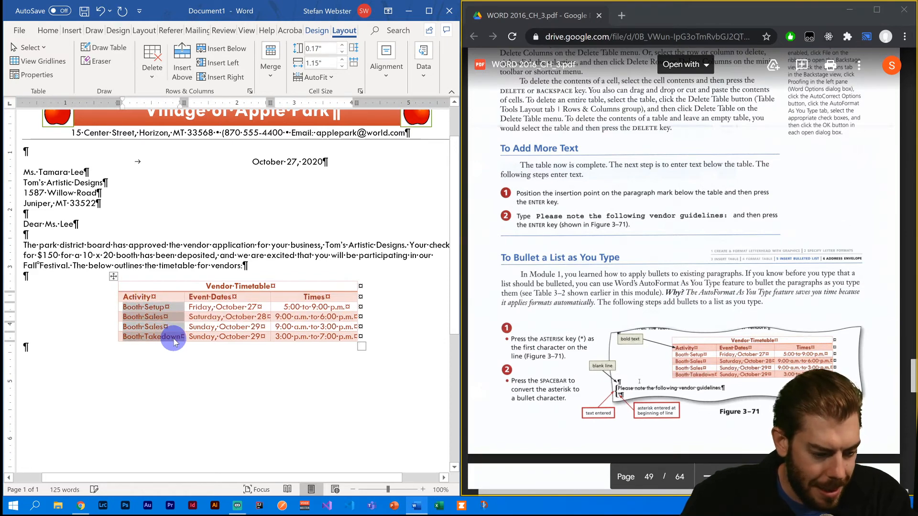
{"action": "left_click", "coordinate": [184, 362]}
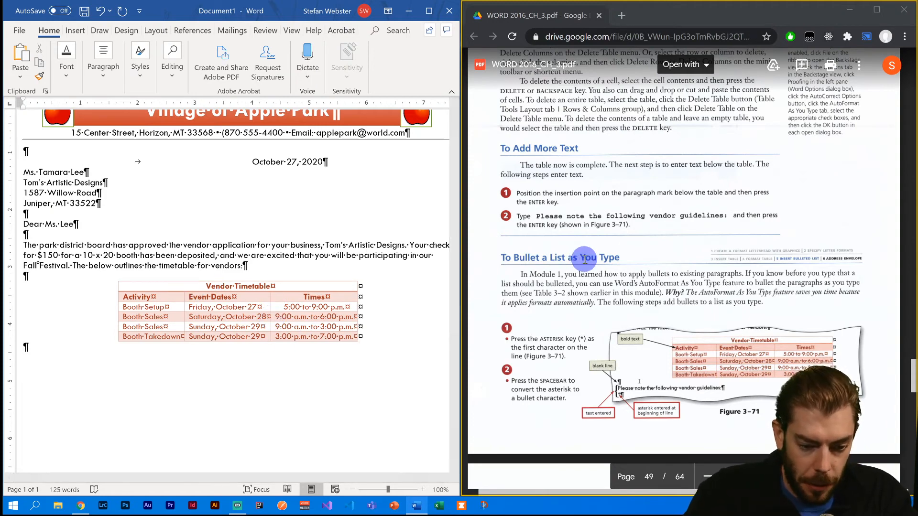
Examine the PDF's instructions for adding text below the table and bulleting a list, with the insertion point on the paragraph below the table
{"action": "scroll", "coordinate": [582, 260], "scroll_direction": "up", "scroll_amount": 5}
{"action": "scroll", "coordinate": [588, 262], "scroll_direction": "down", "scroll_amount": 12}
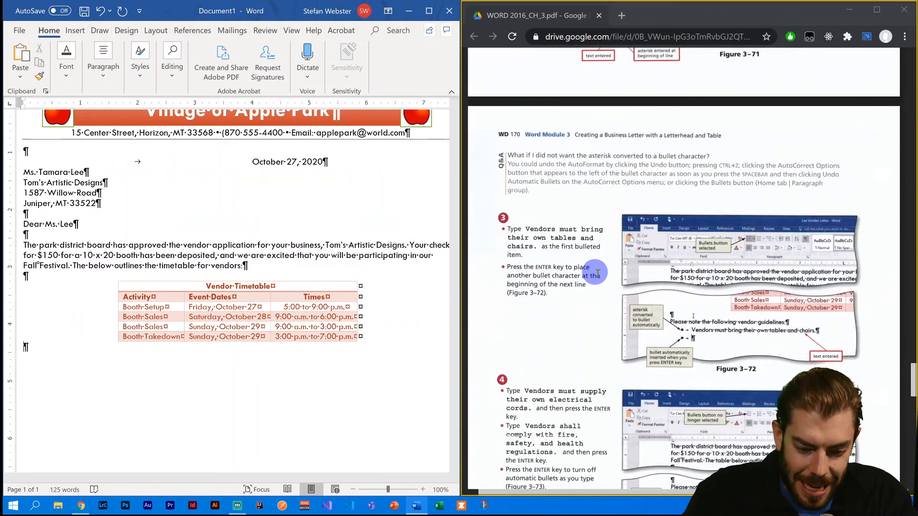
{"action": "scroll", "coordinate": [595, 263], "scroll_direction": "up", "scroll_amount": 4}
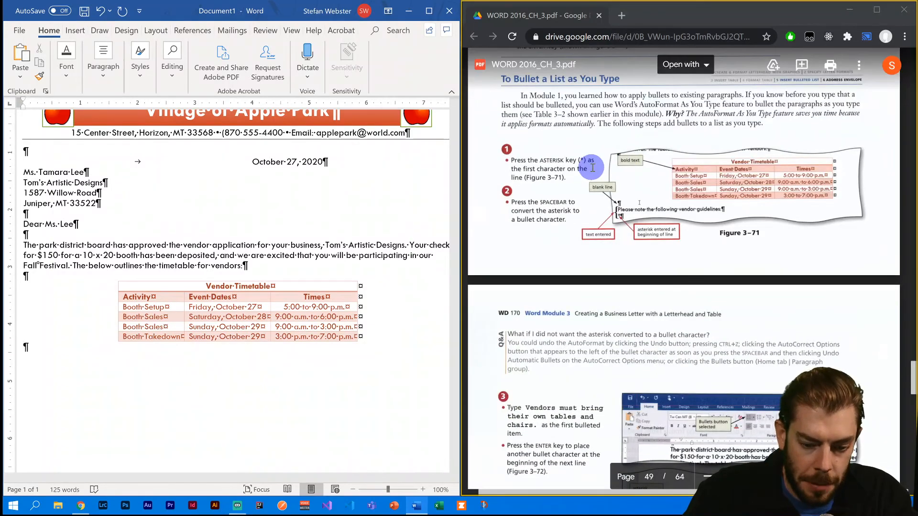
{"action": "left_click", "coordinate": [32, 350]}
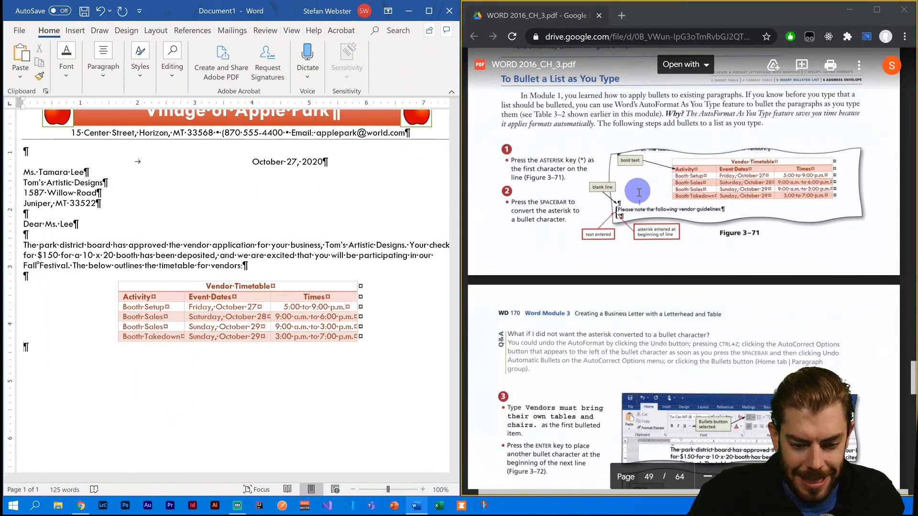
{"action": "left_click", "coordinate": [653, 478]}
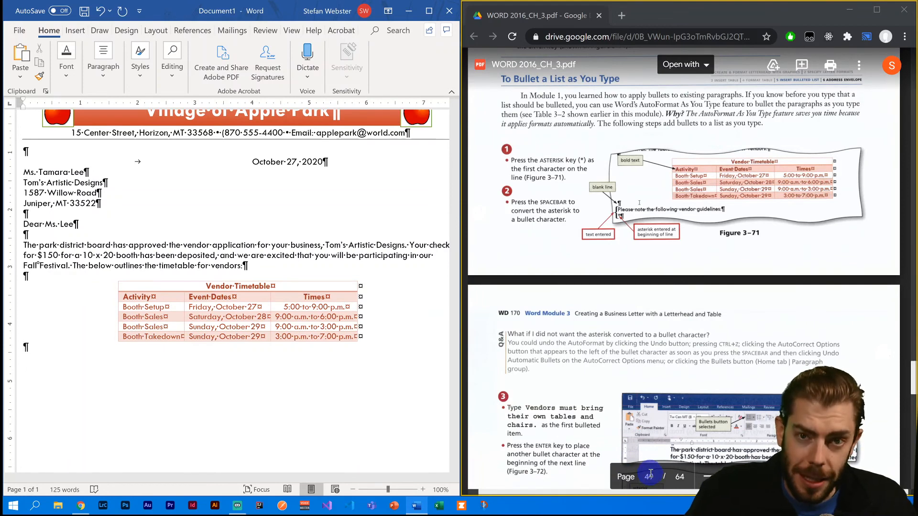
{"action": "left_click", "coordinate": [29, 354]}
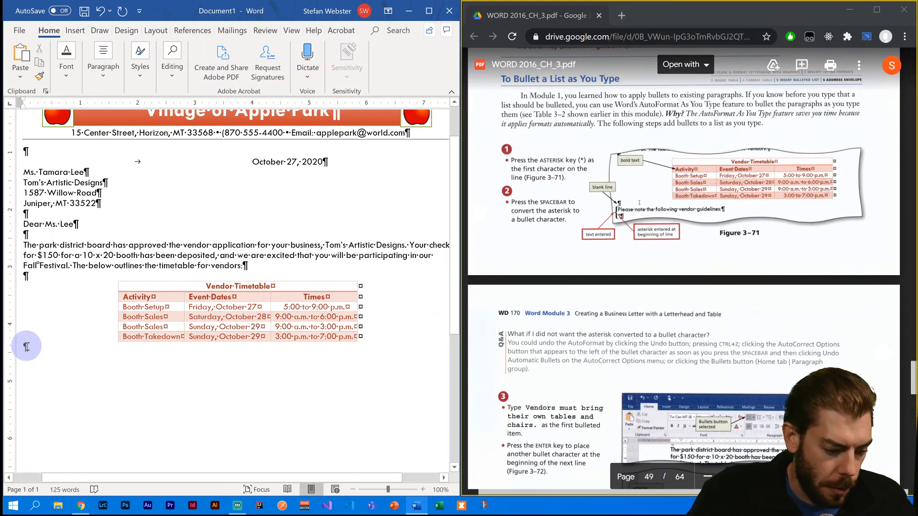
{"action": "left_click", "coordinate": [37, 364]}
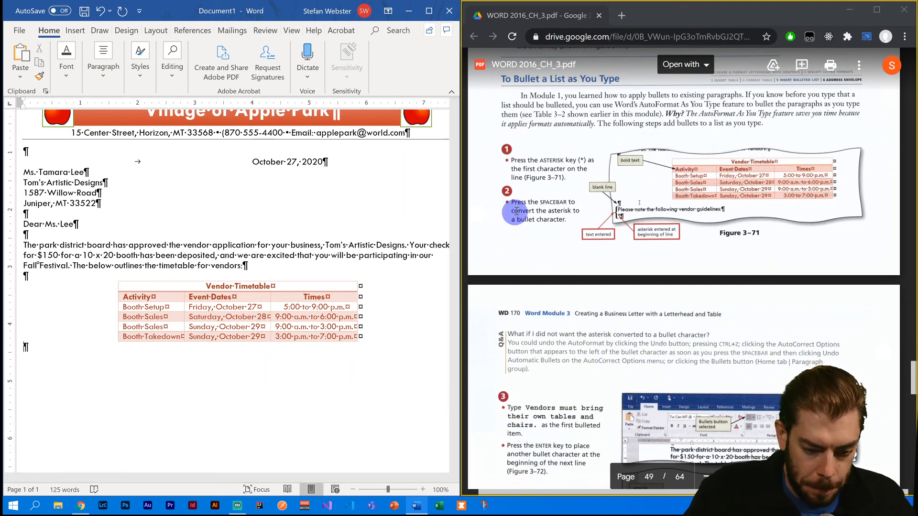
{"action": "left_click_drag", "start_coordinate": [504, 79], "coordinate": [609, 93]}
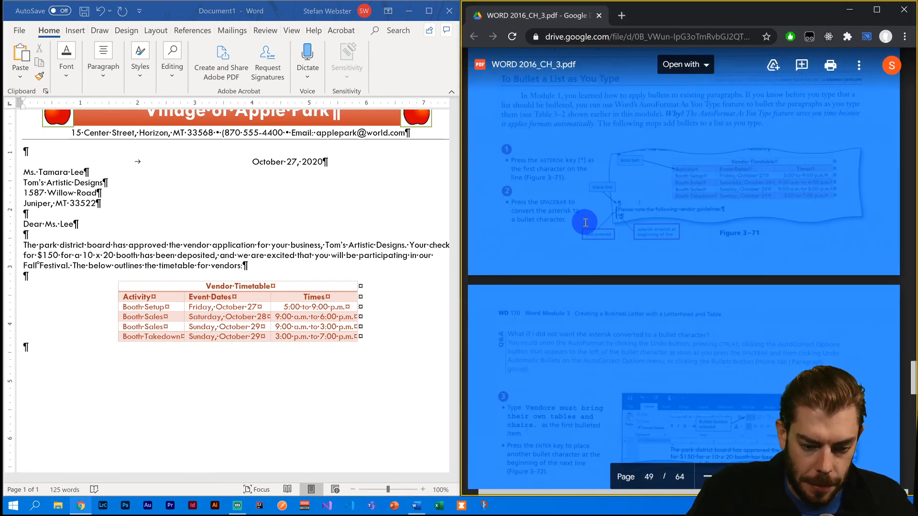
{"action": "scroll", "coordinate": [584, 222], "scroll_direction": "up", "scroll_amount": 5}
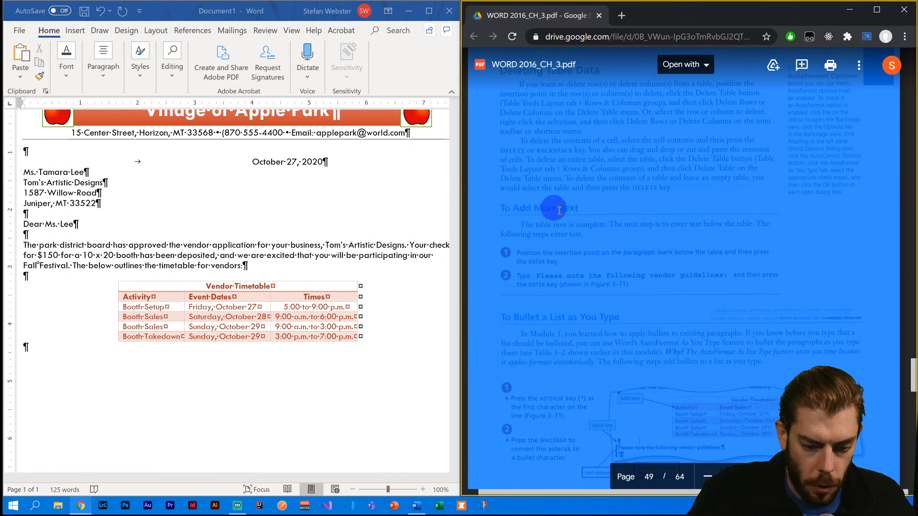